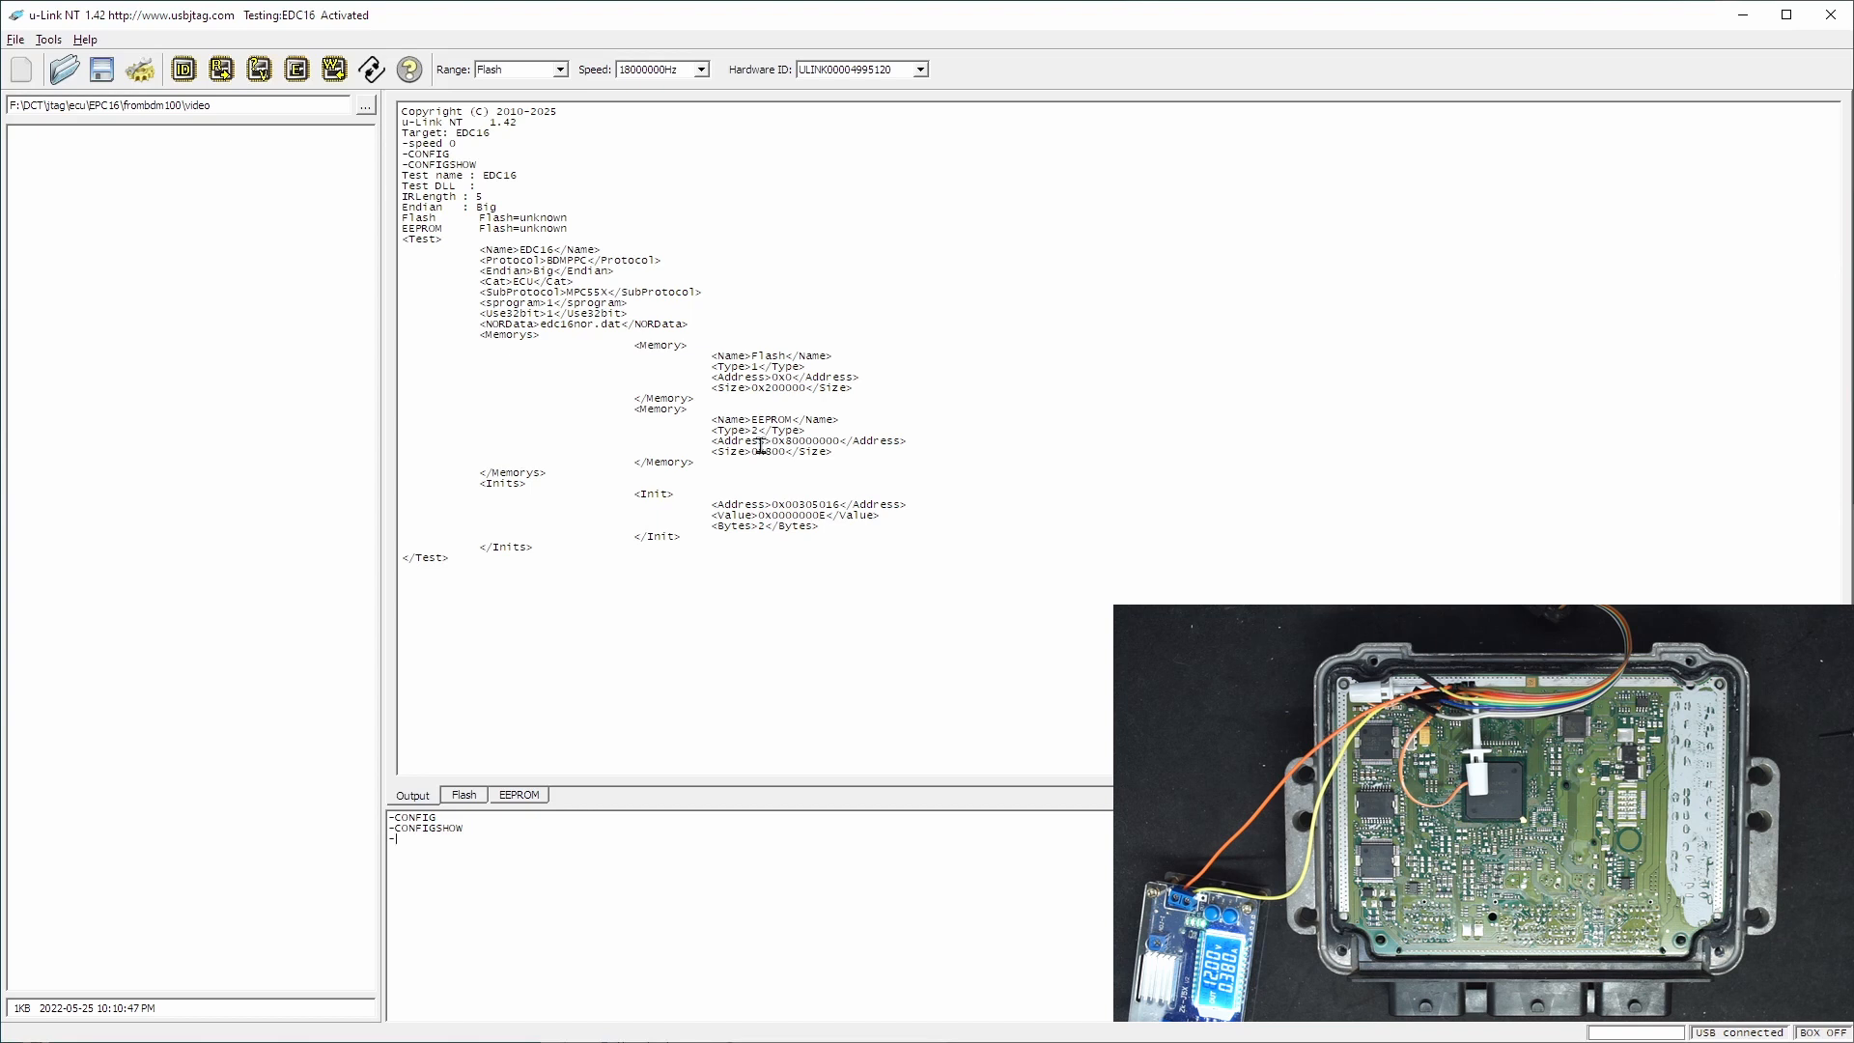
- Highlight the edc16nor.dat entry in the configuration log, then detect the target CPU and flash chip
drag(540, 326, 619, 326)
click(480, 809)
click(434, 805)
click(191, 75)
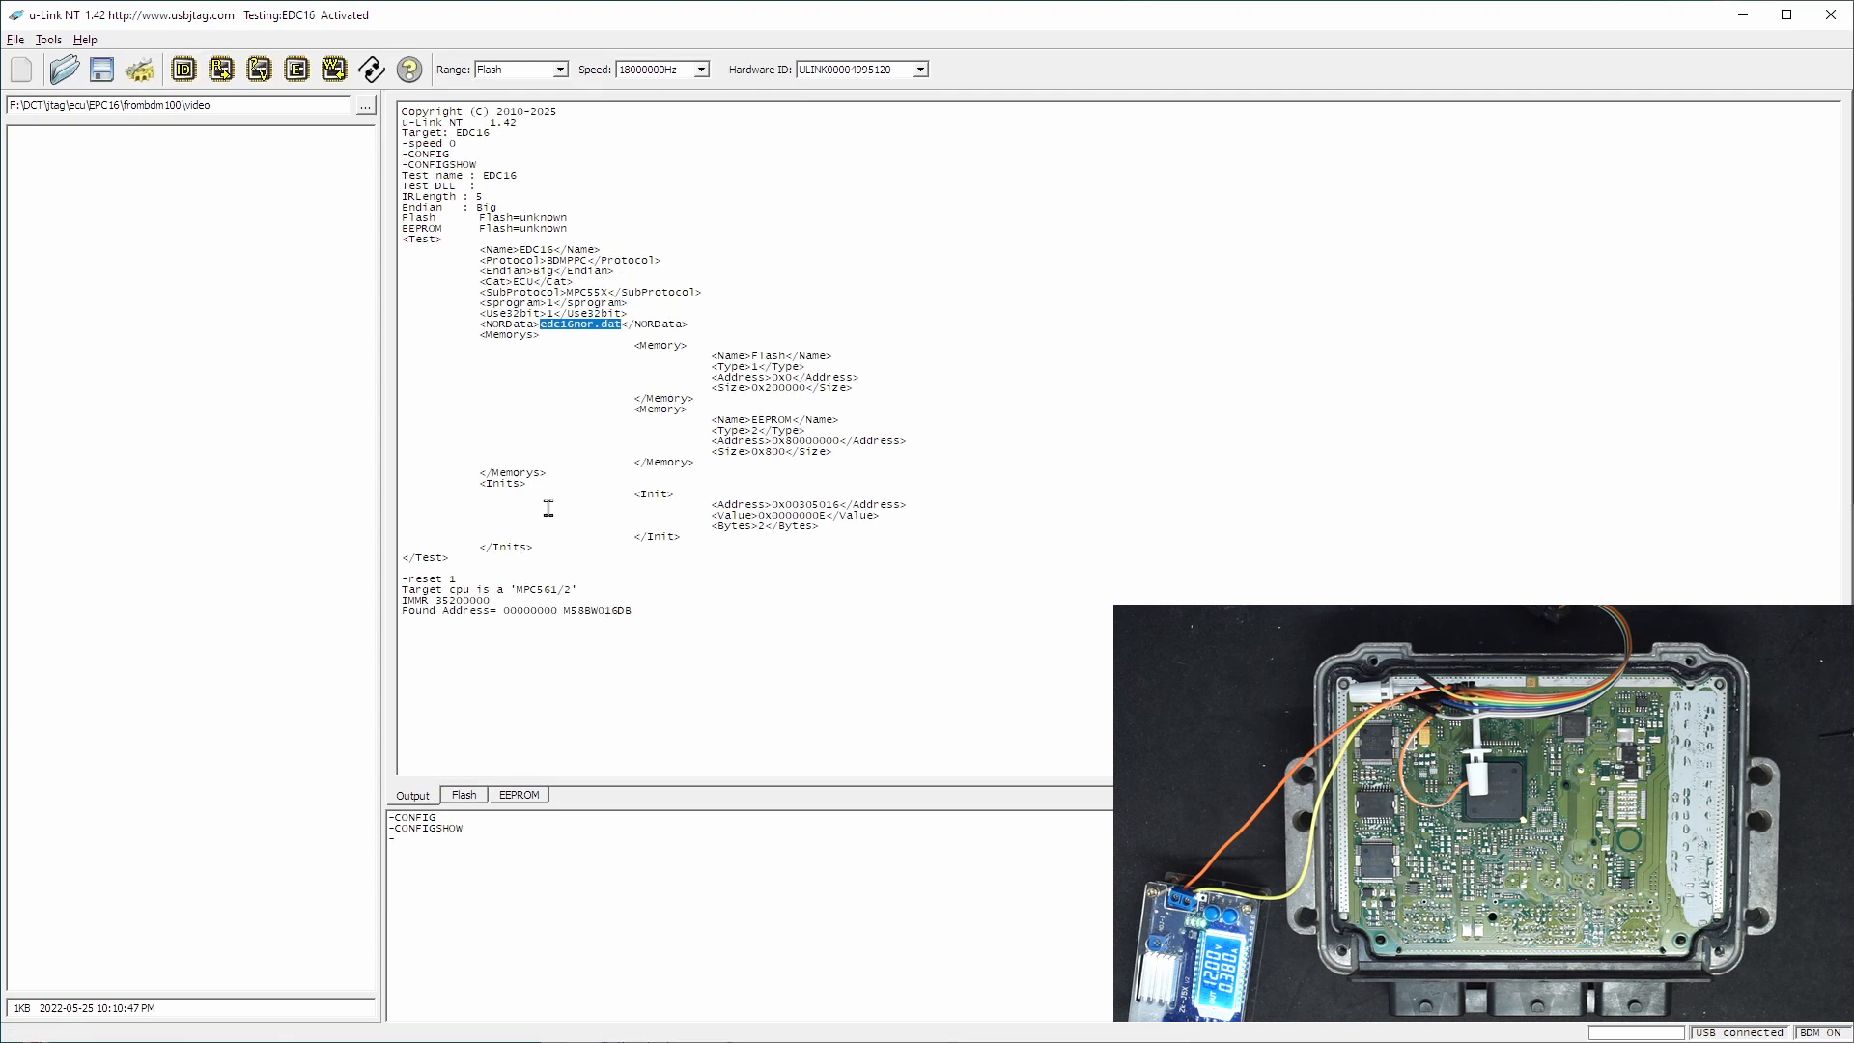
- Read the ECU's Flash memory into the buffer and verify it against the target
click(221, 72)
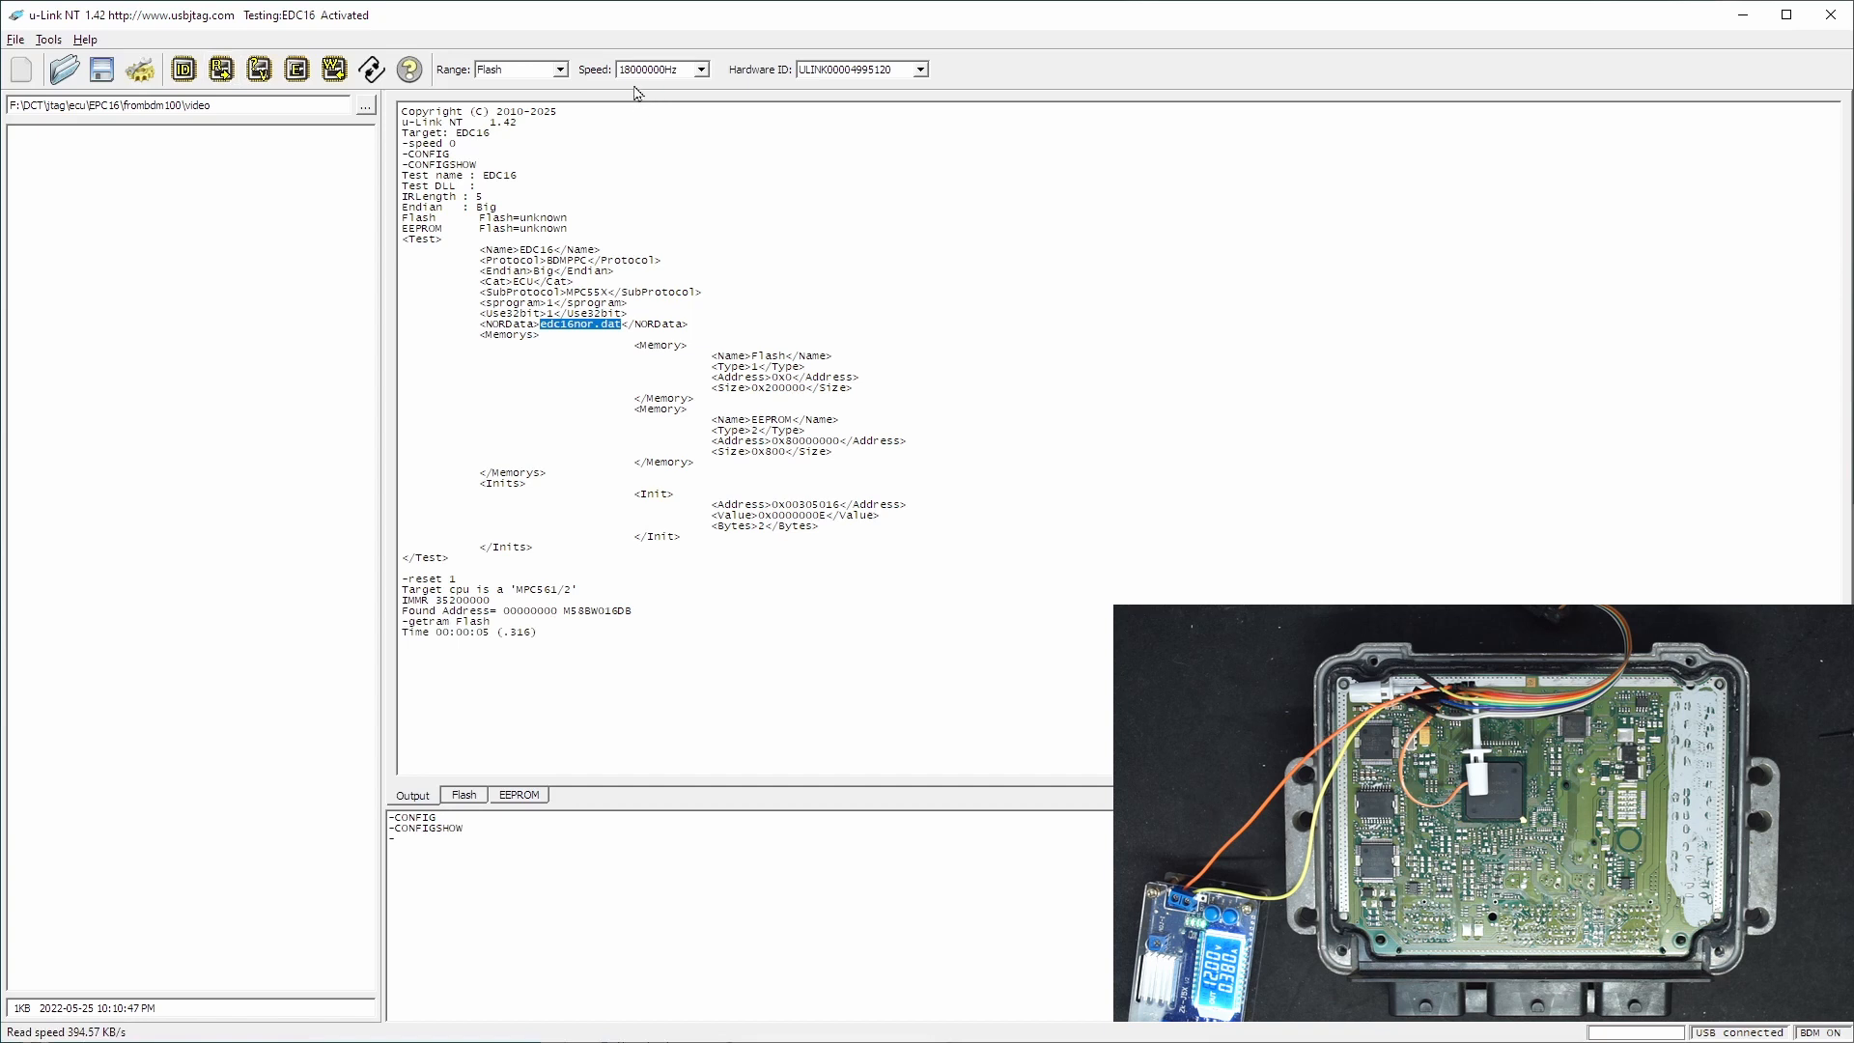
click(260, 70)
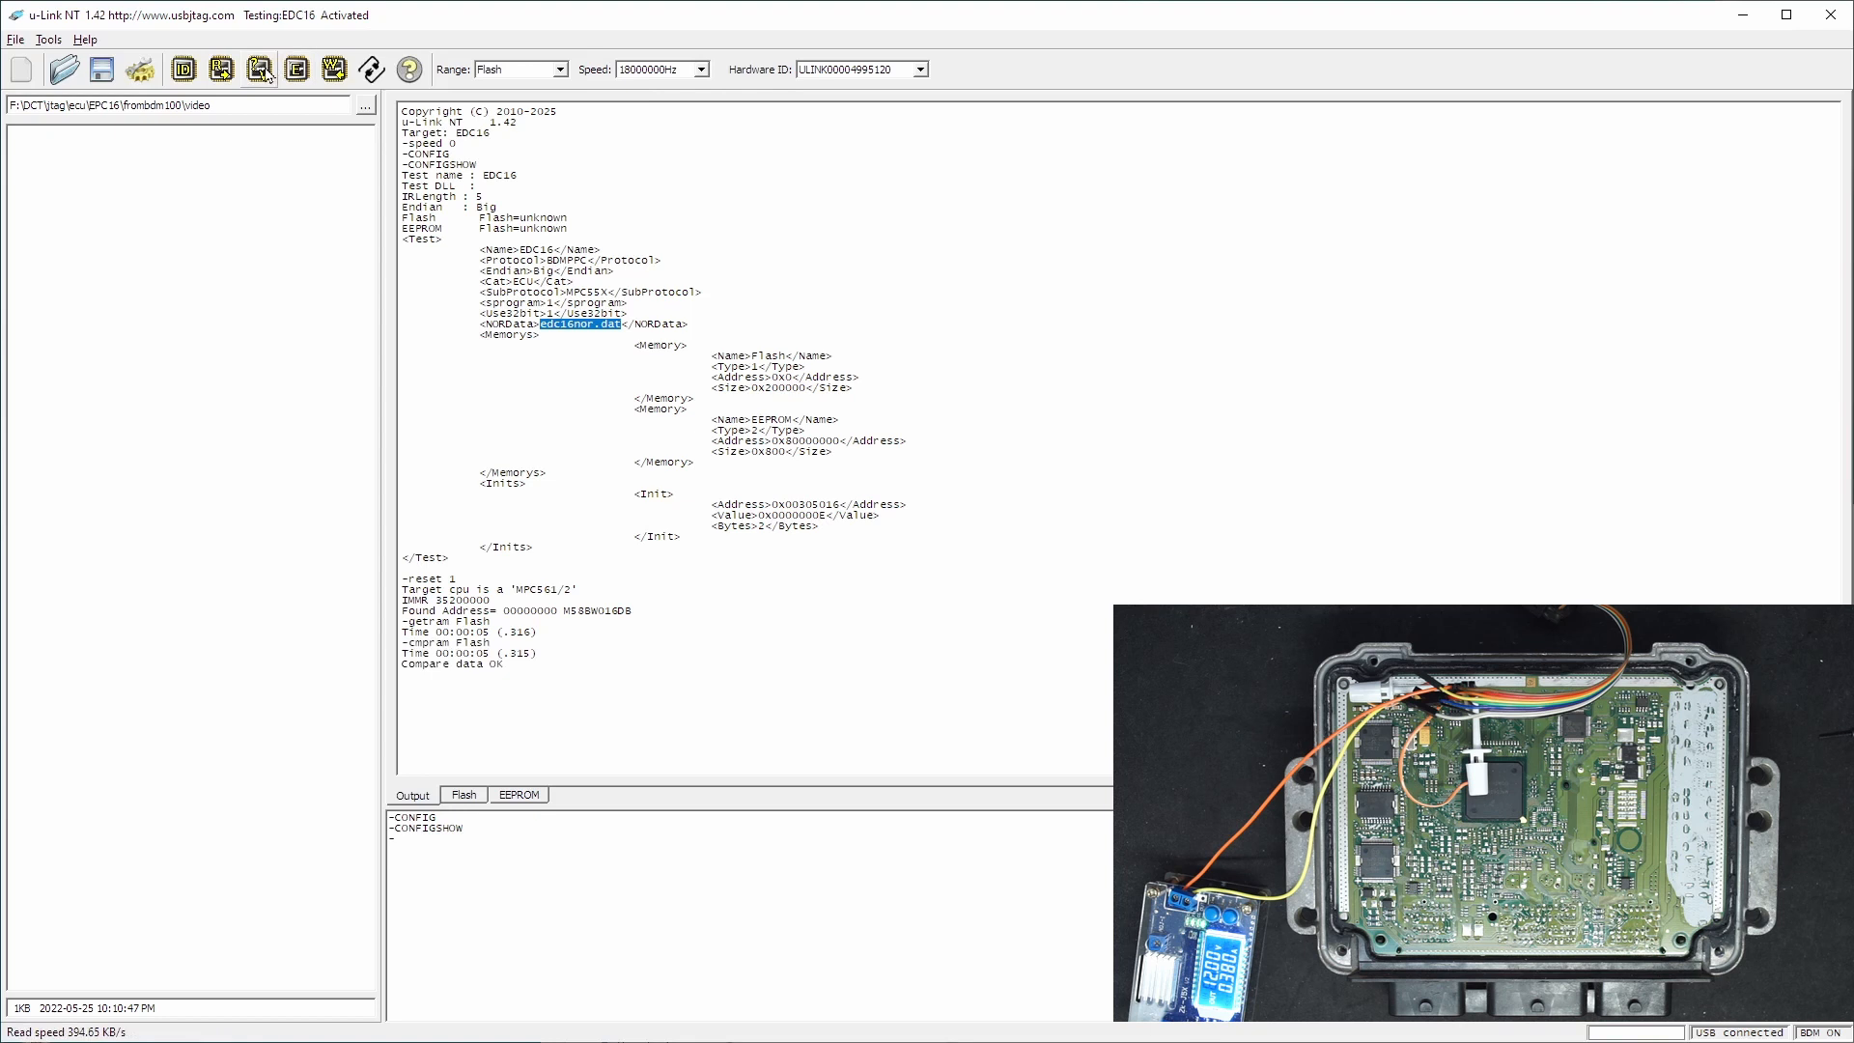
- Read the ECU's EEPROM into its buffer and verify the data against the target
click(529, 800)
click(221, 69)
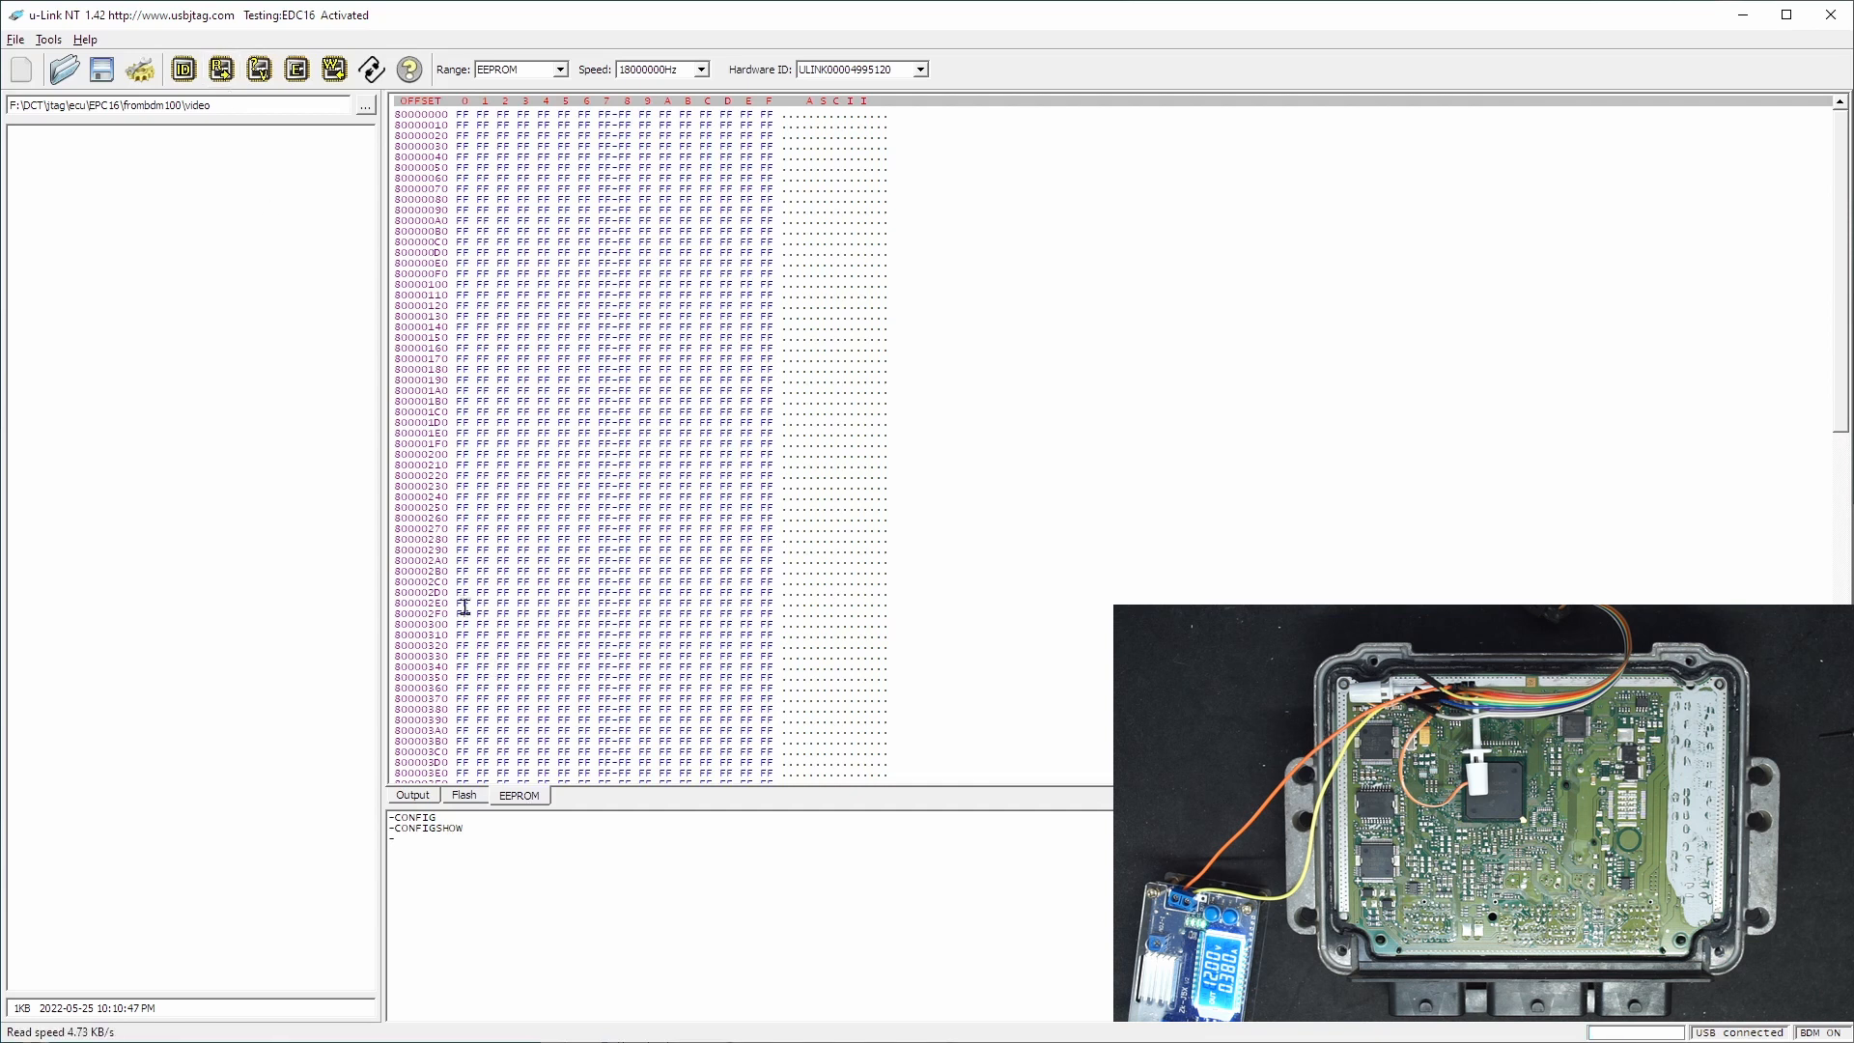
click(417, 798)
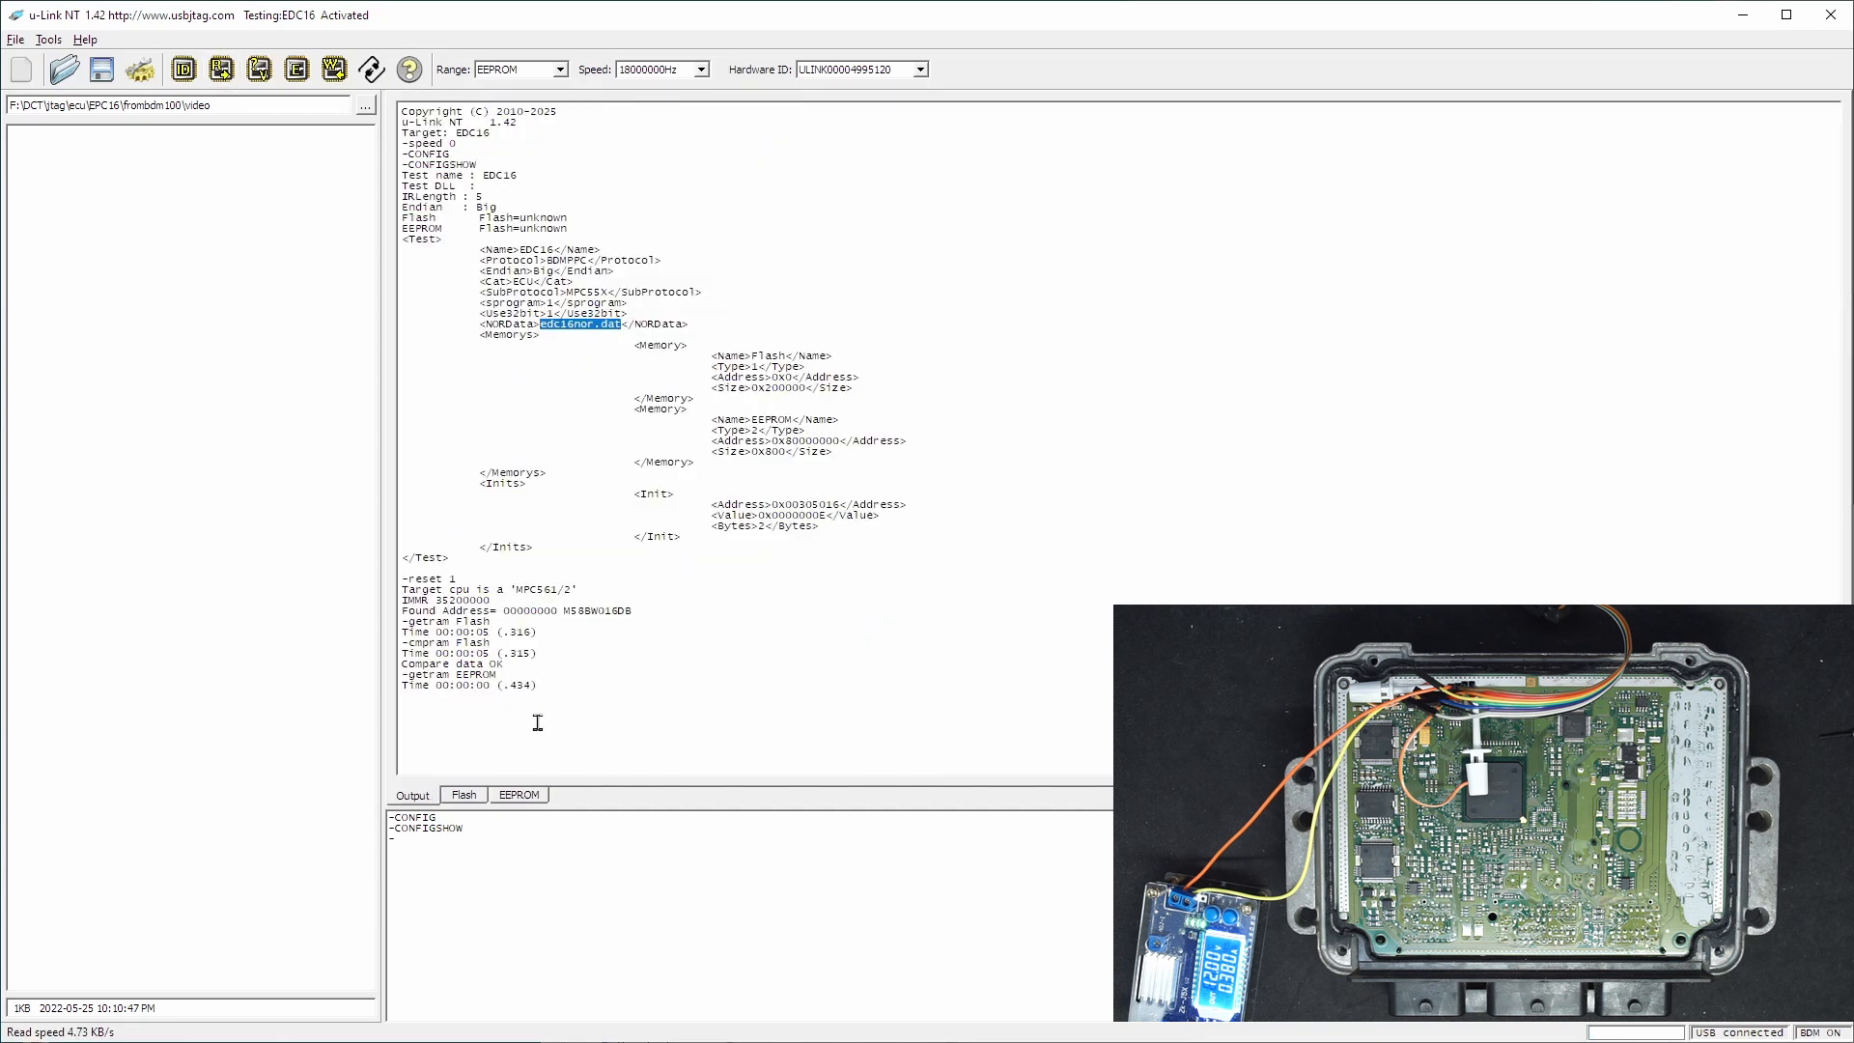
click(266, 73)
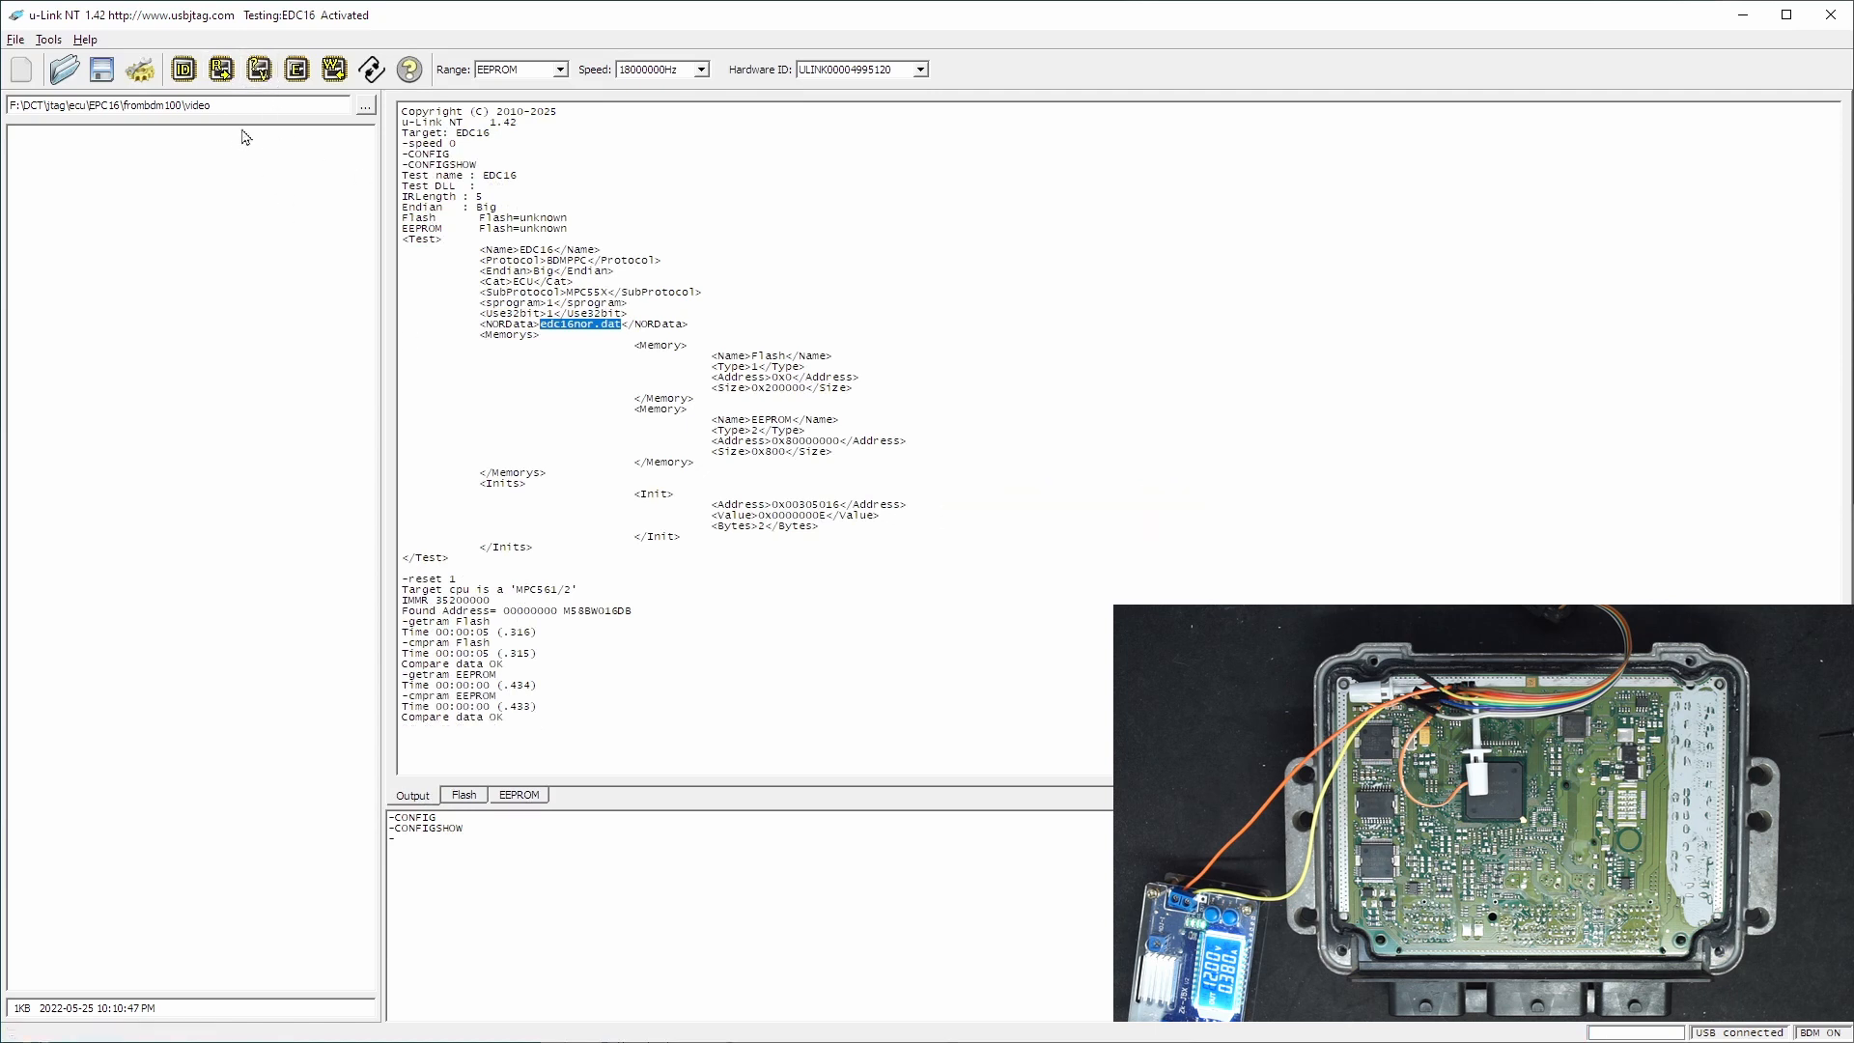
- Save the EEPROM buffer as binary file eeprom in the video folder
click(101, 70)
text(eeprom)
click(848, 701)
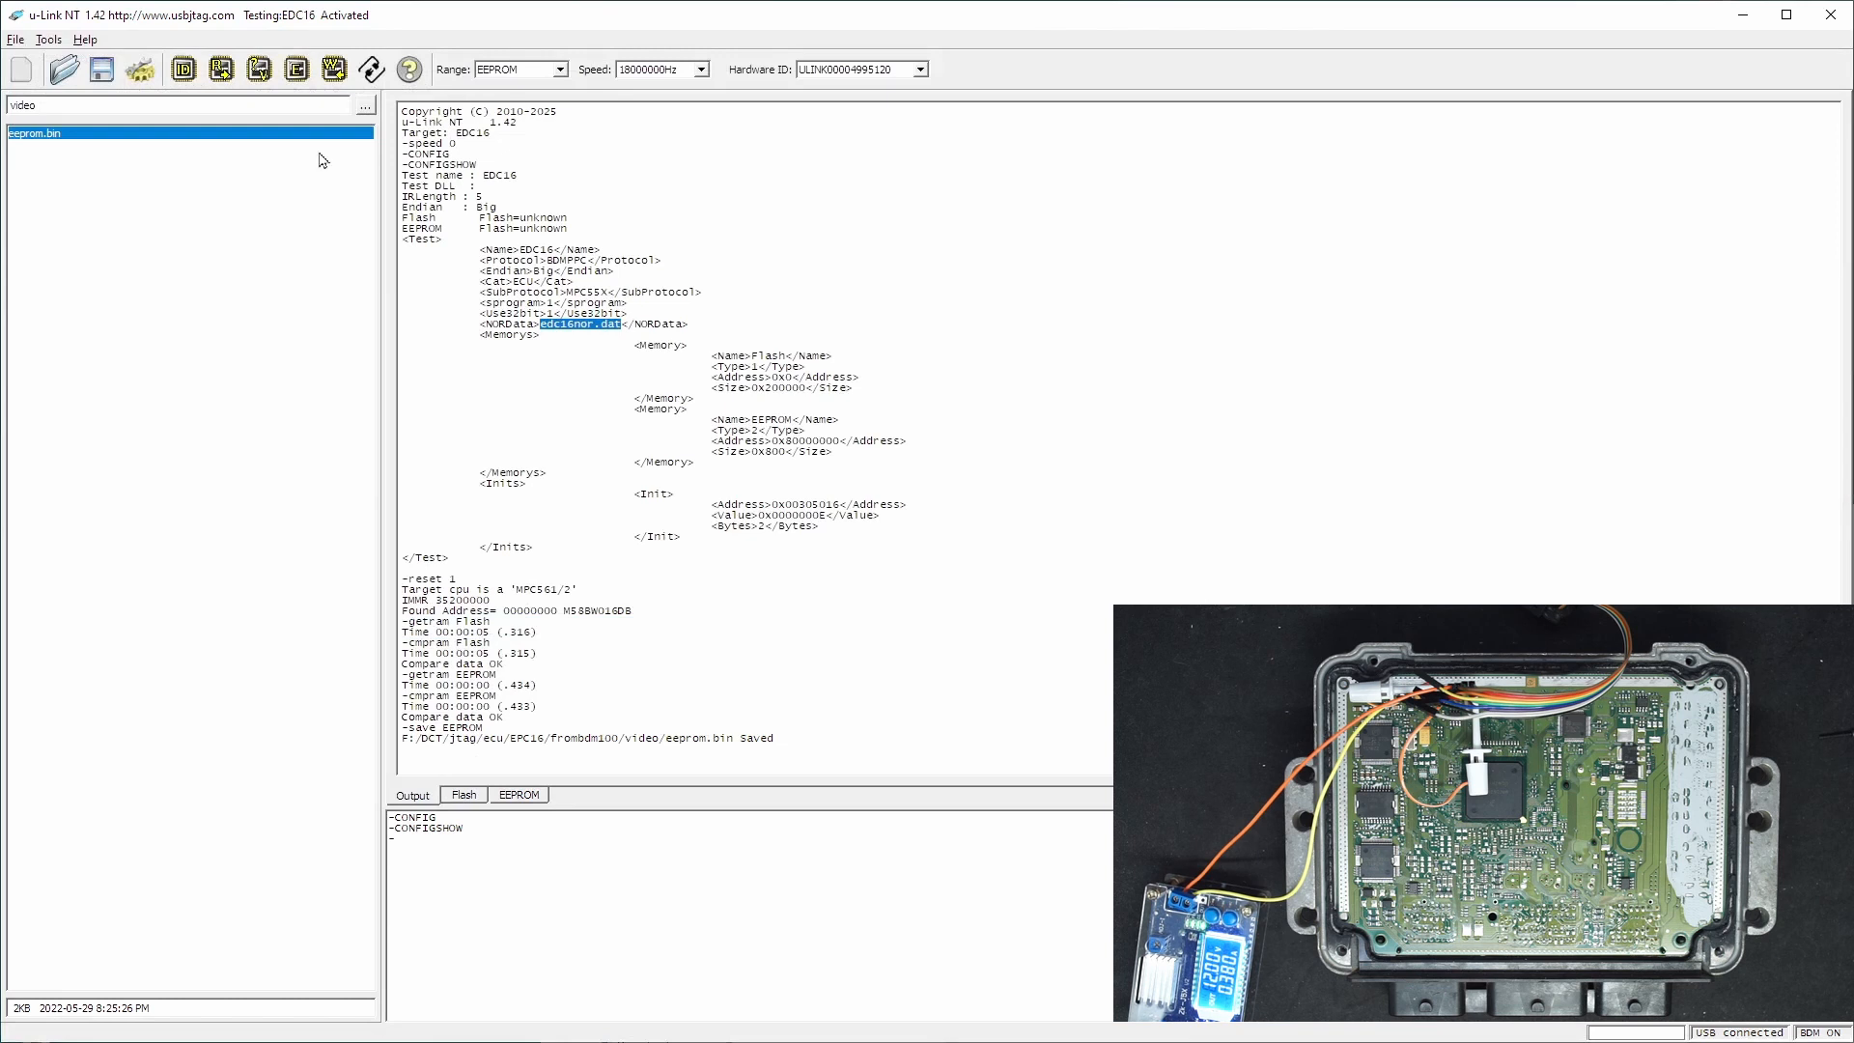
- Switch the memory range to Flash and save its buffer as binary file flash in the video folder
click(551, 70)
click(527, 88)
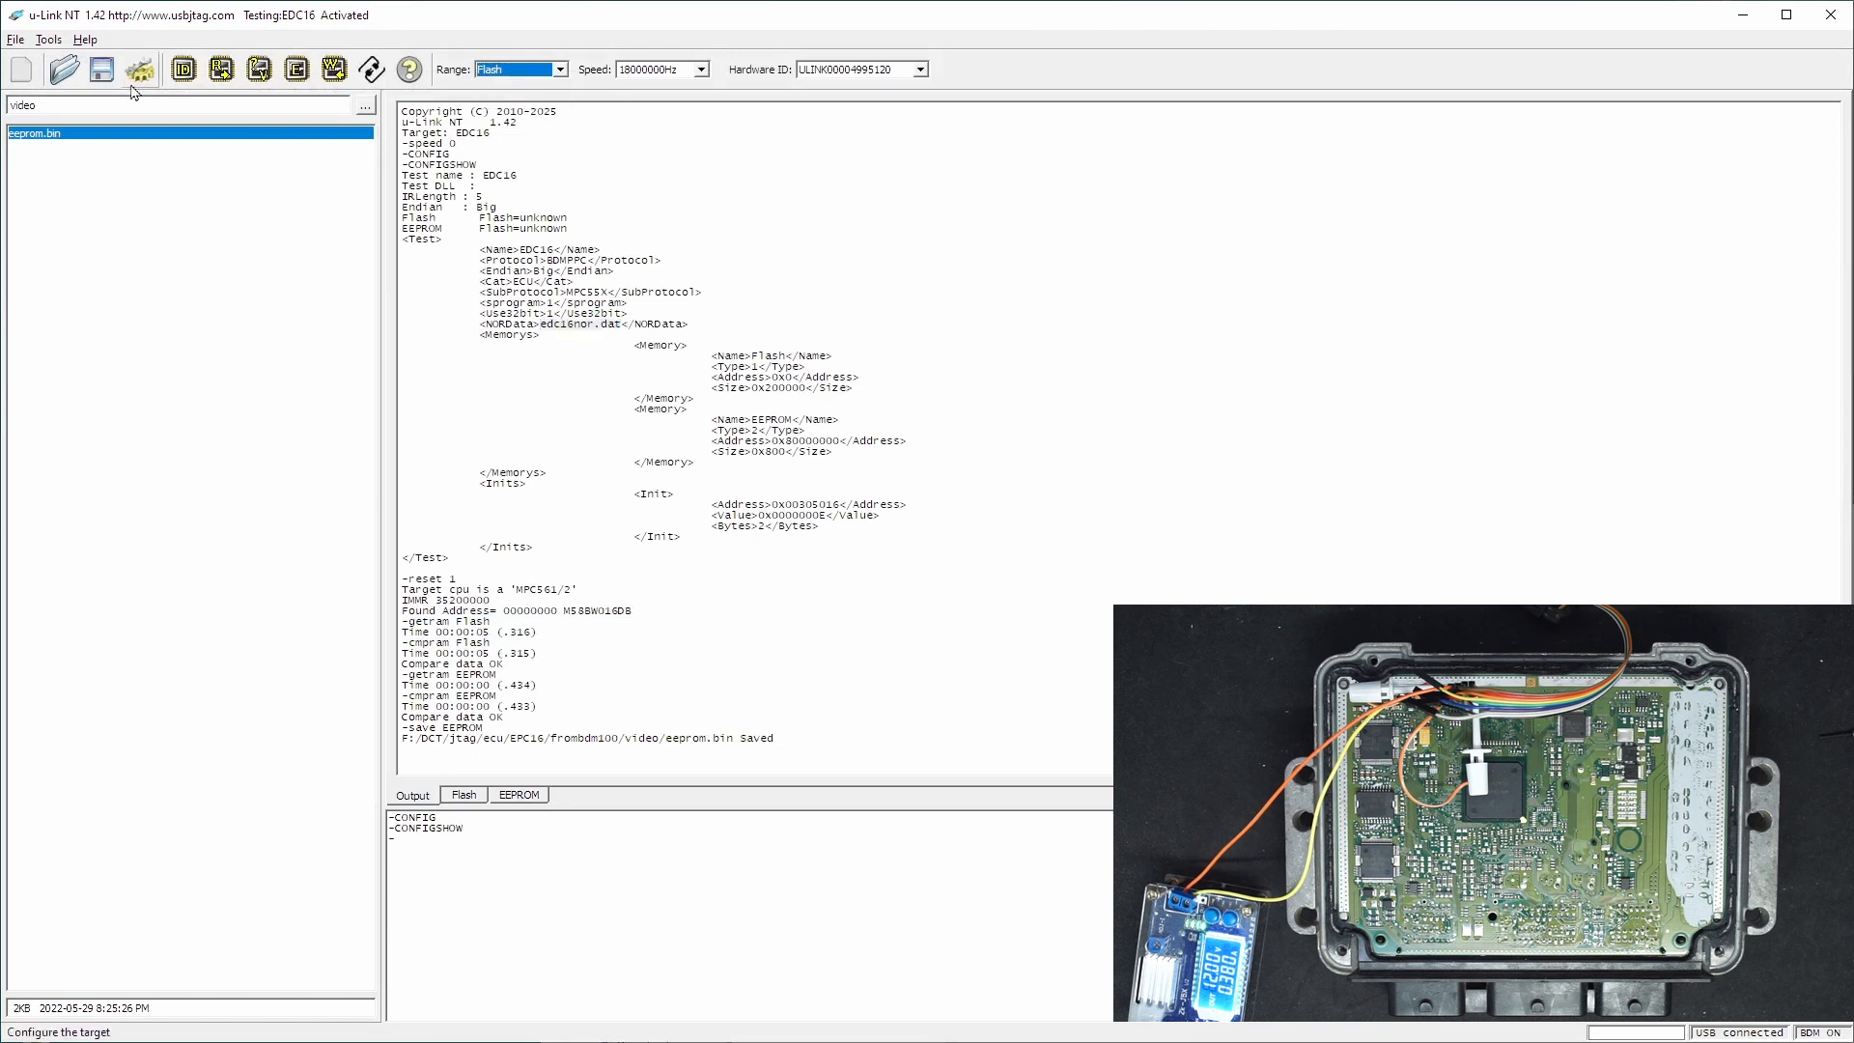
click(101, 69)
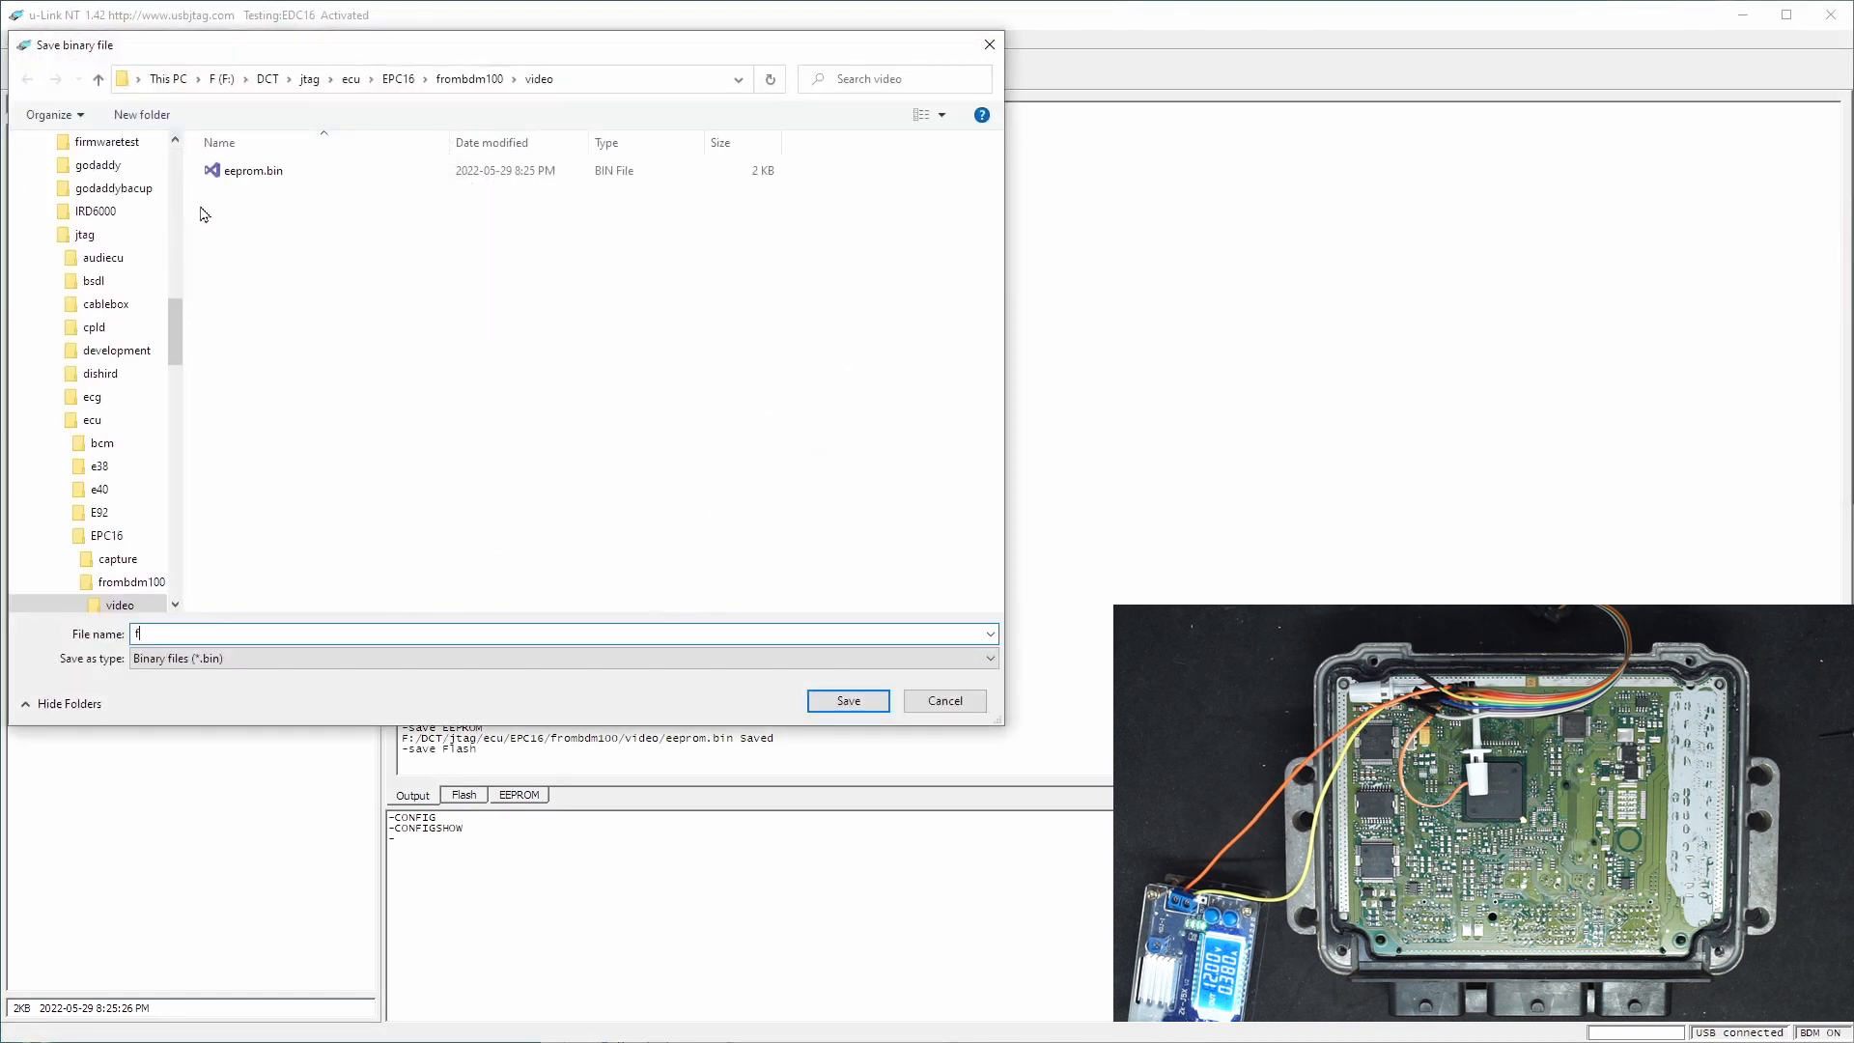
text(flash)
click(840, 699)
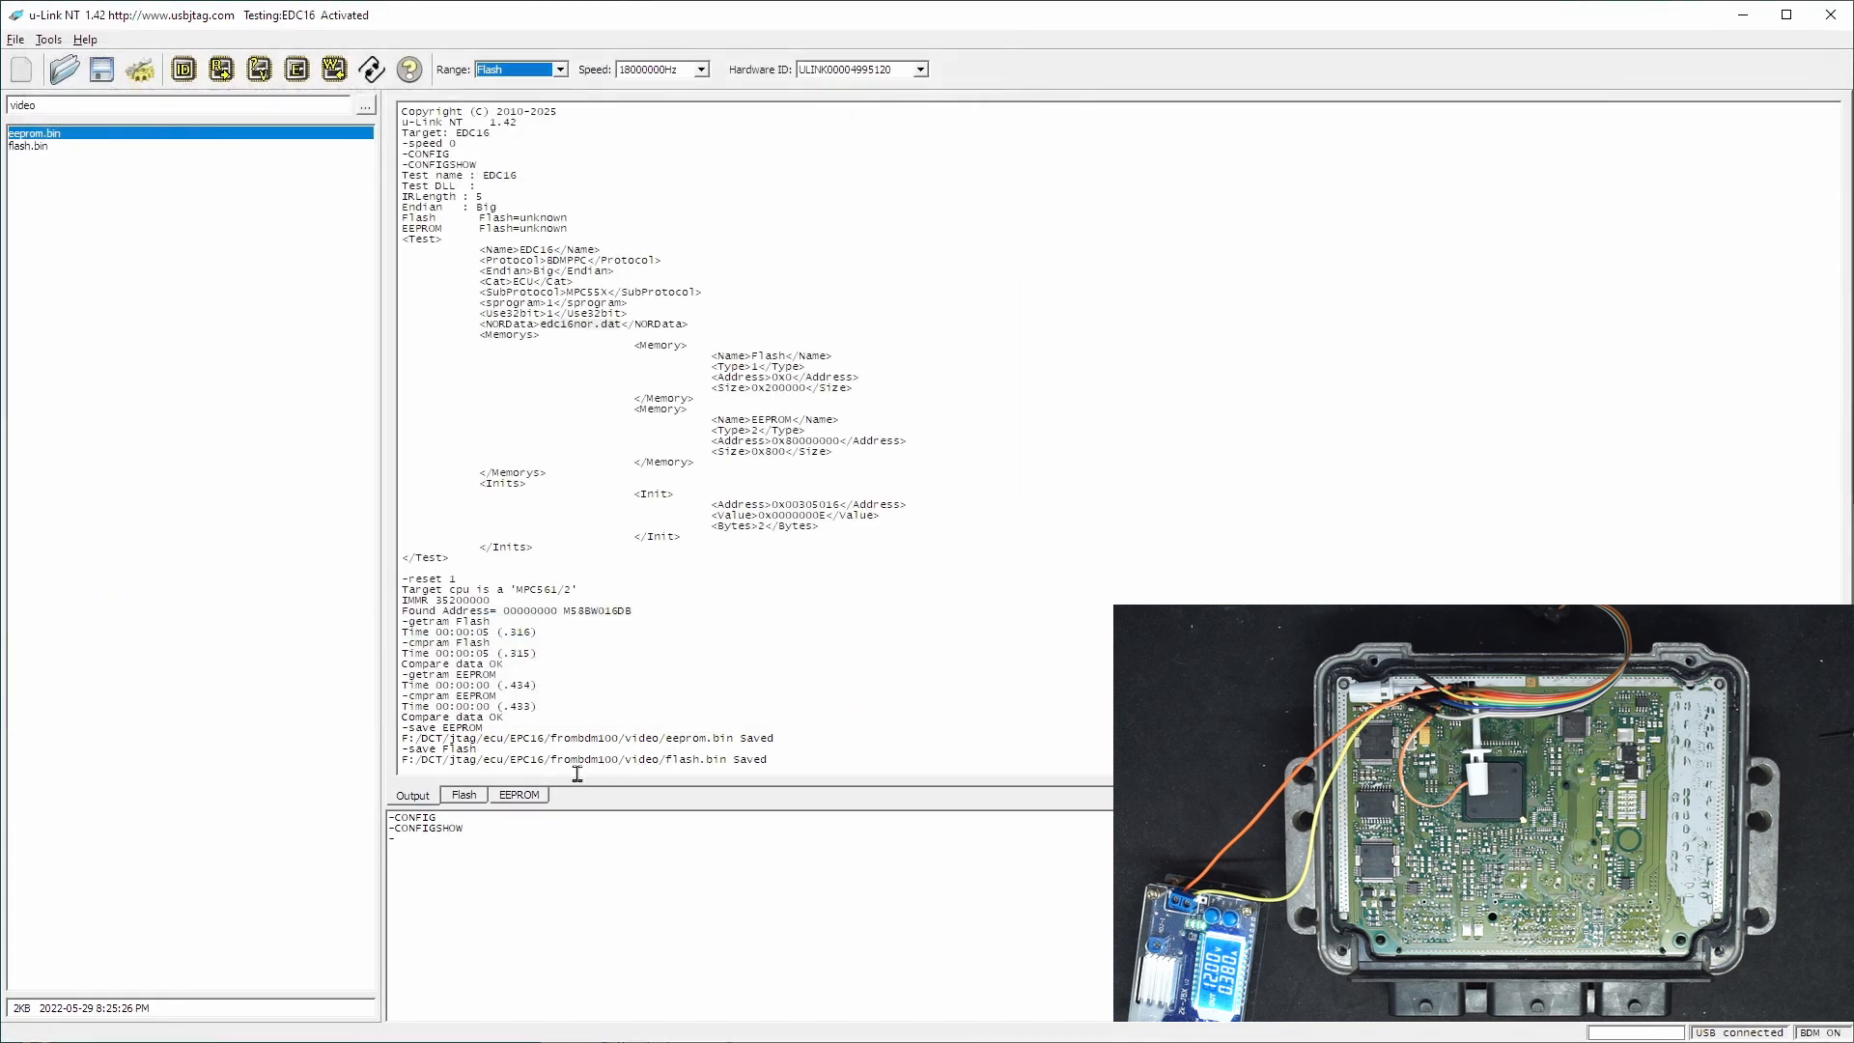
- Fill both the Flash and EEPROM buffers with their initial values
click(483, 801)
right_click(569, 591)
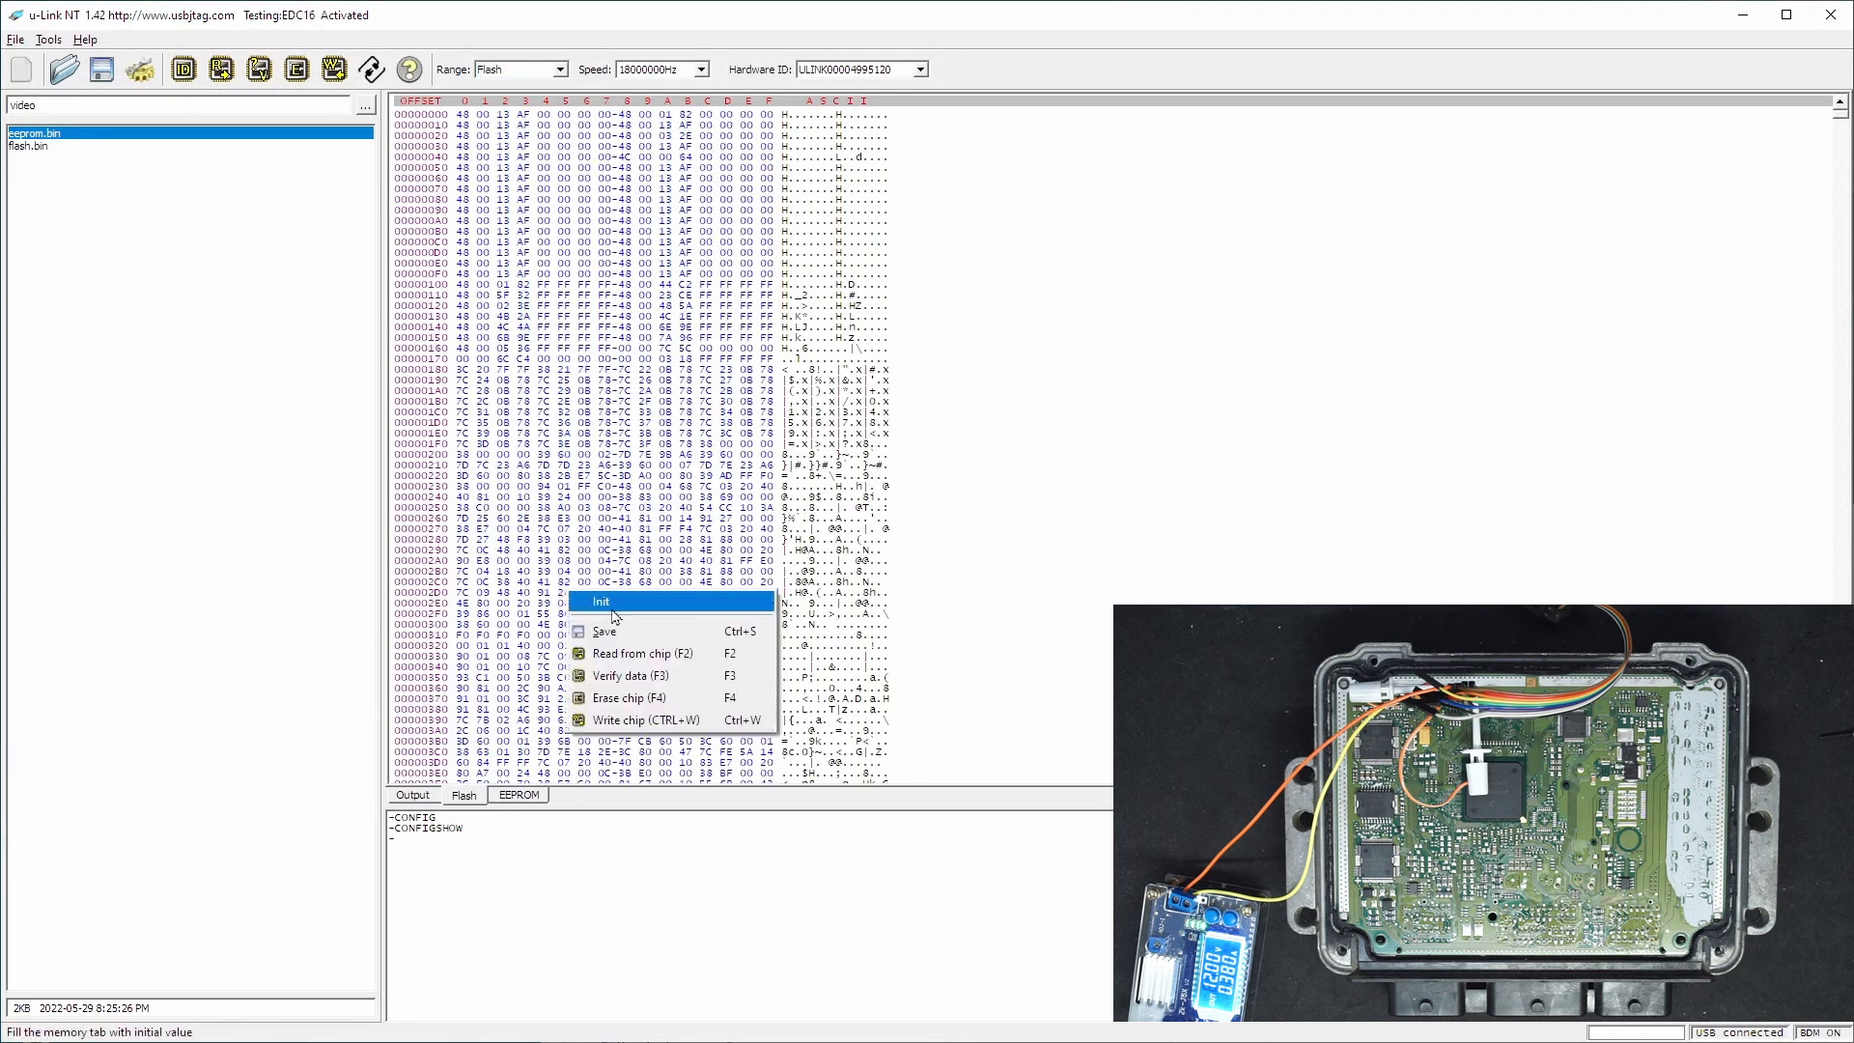
click(616, 612)
click(527, 800)
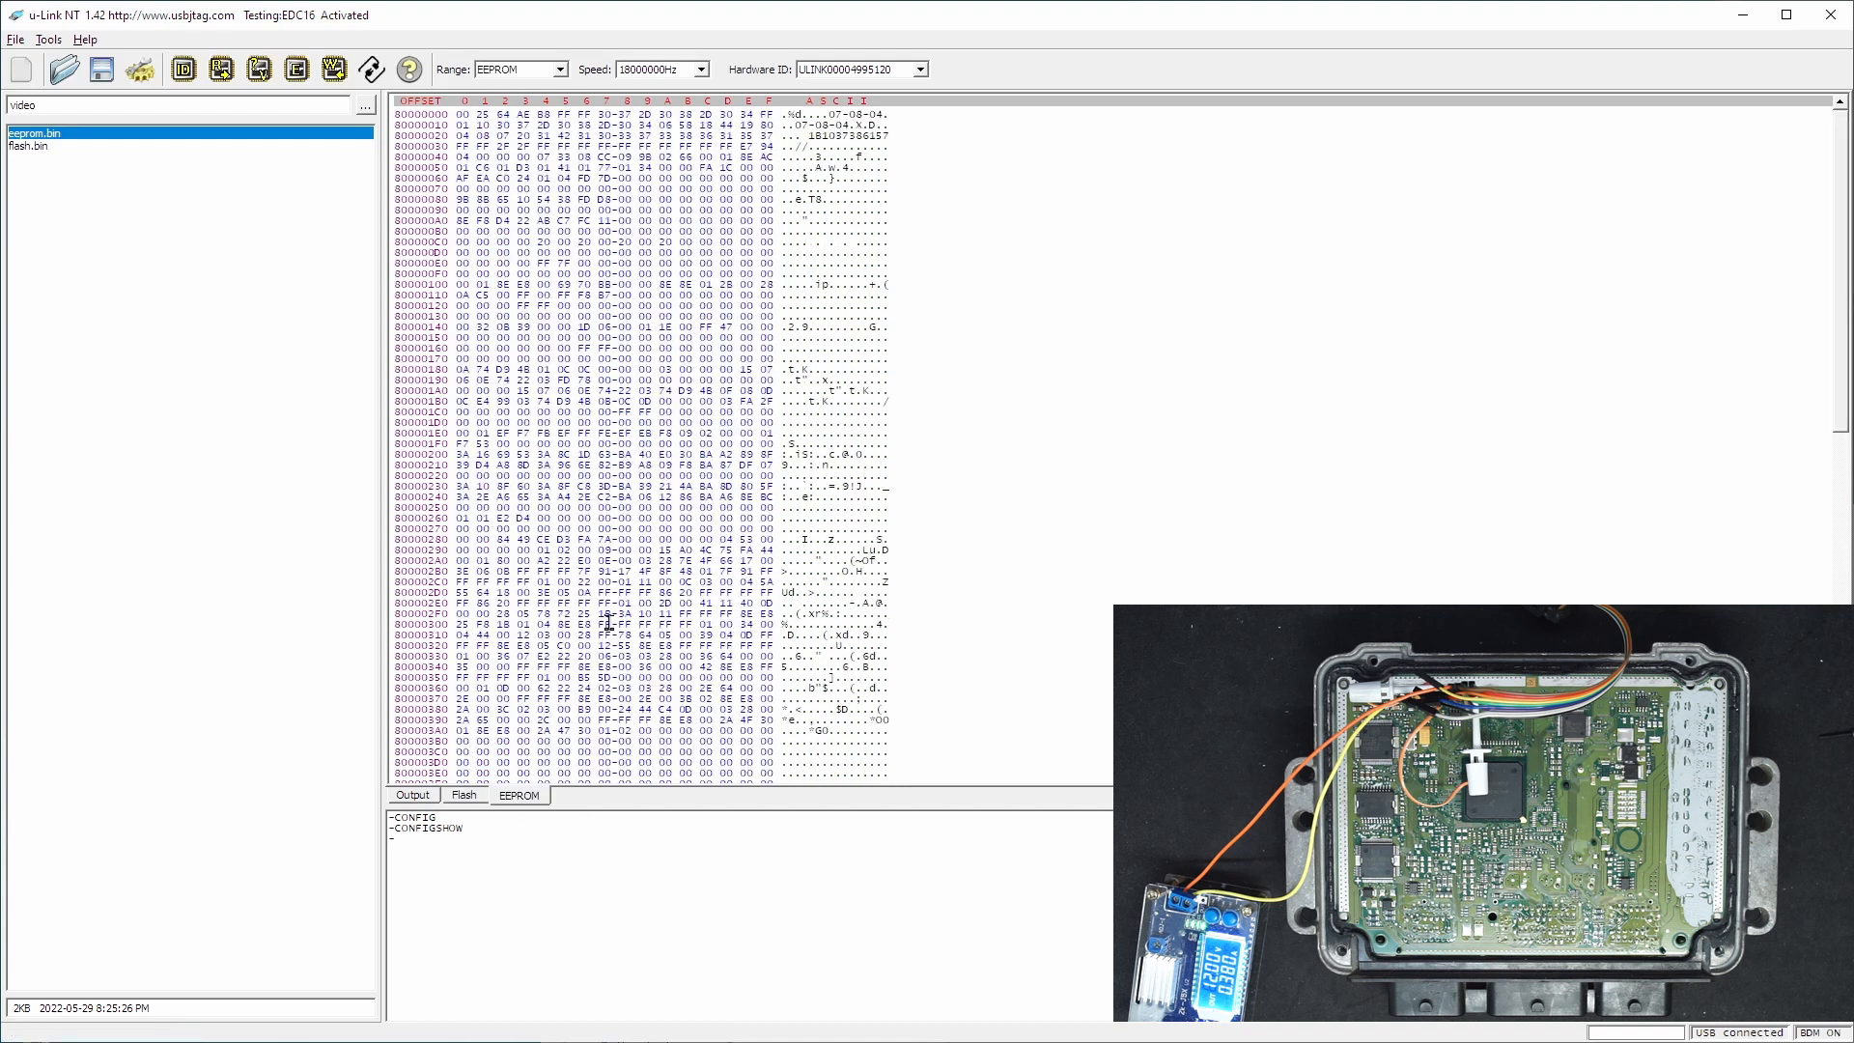
right_click(610, 623)
click(644, 638)
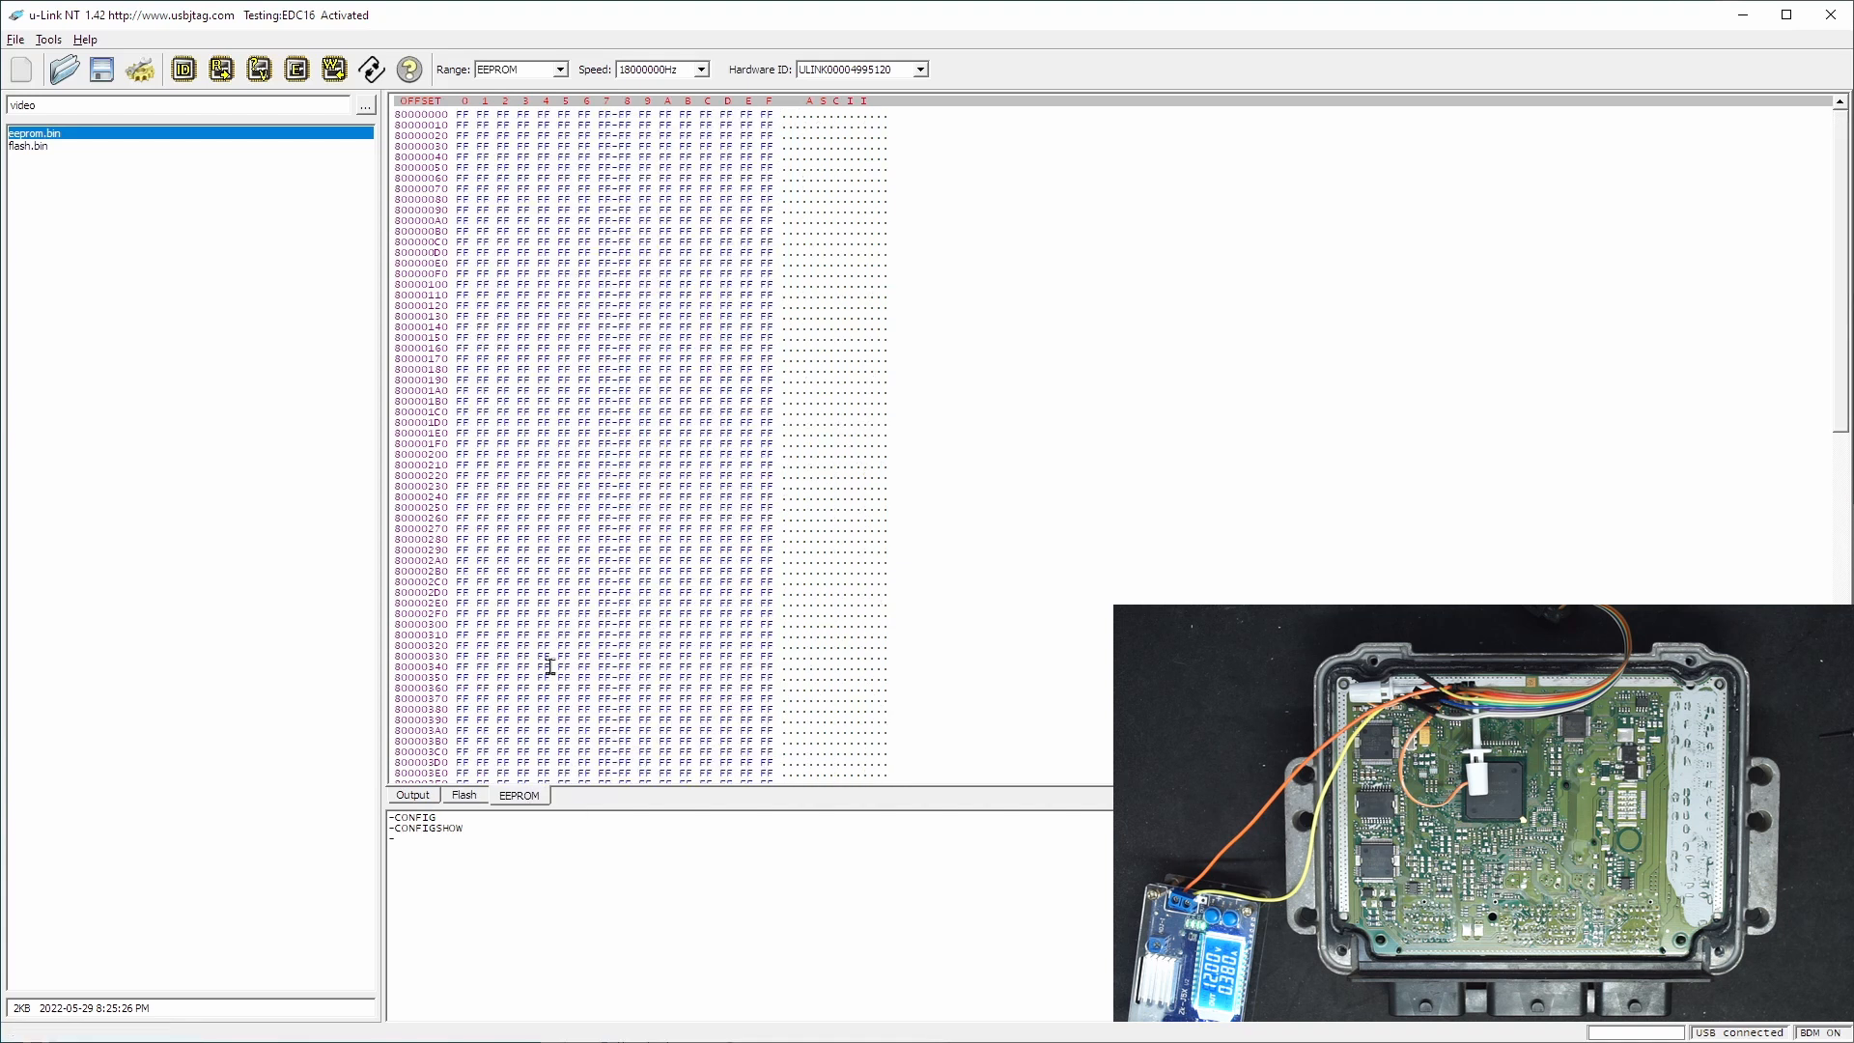
- Select the Flash range and erase the ECU's Flash memory, accepting the erase confirmation
click(422, 800)
click(507, 70)
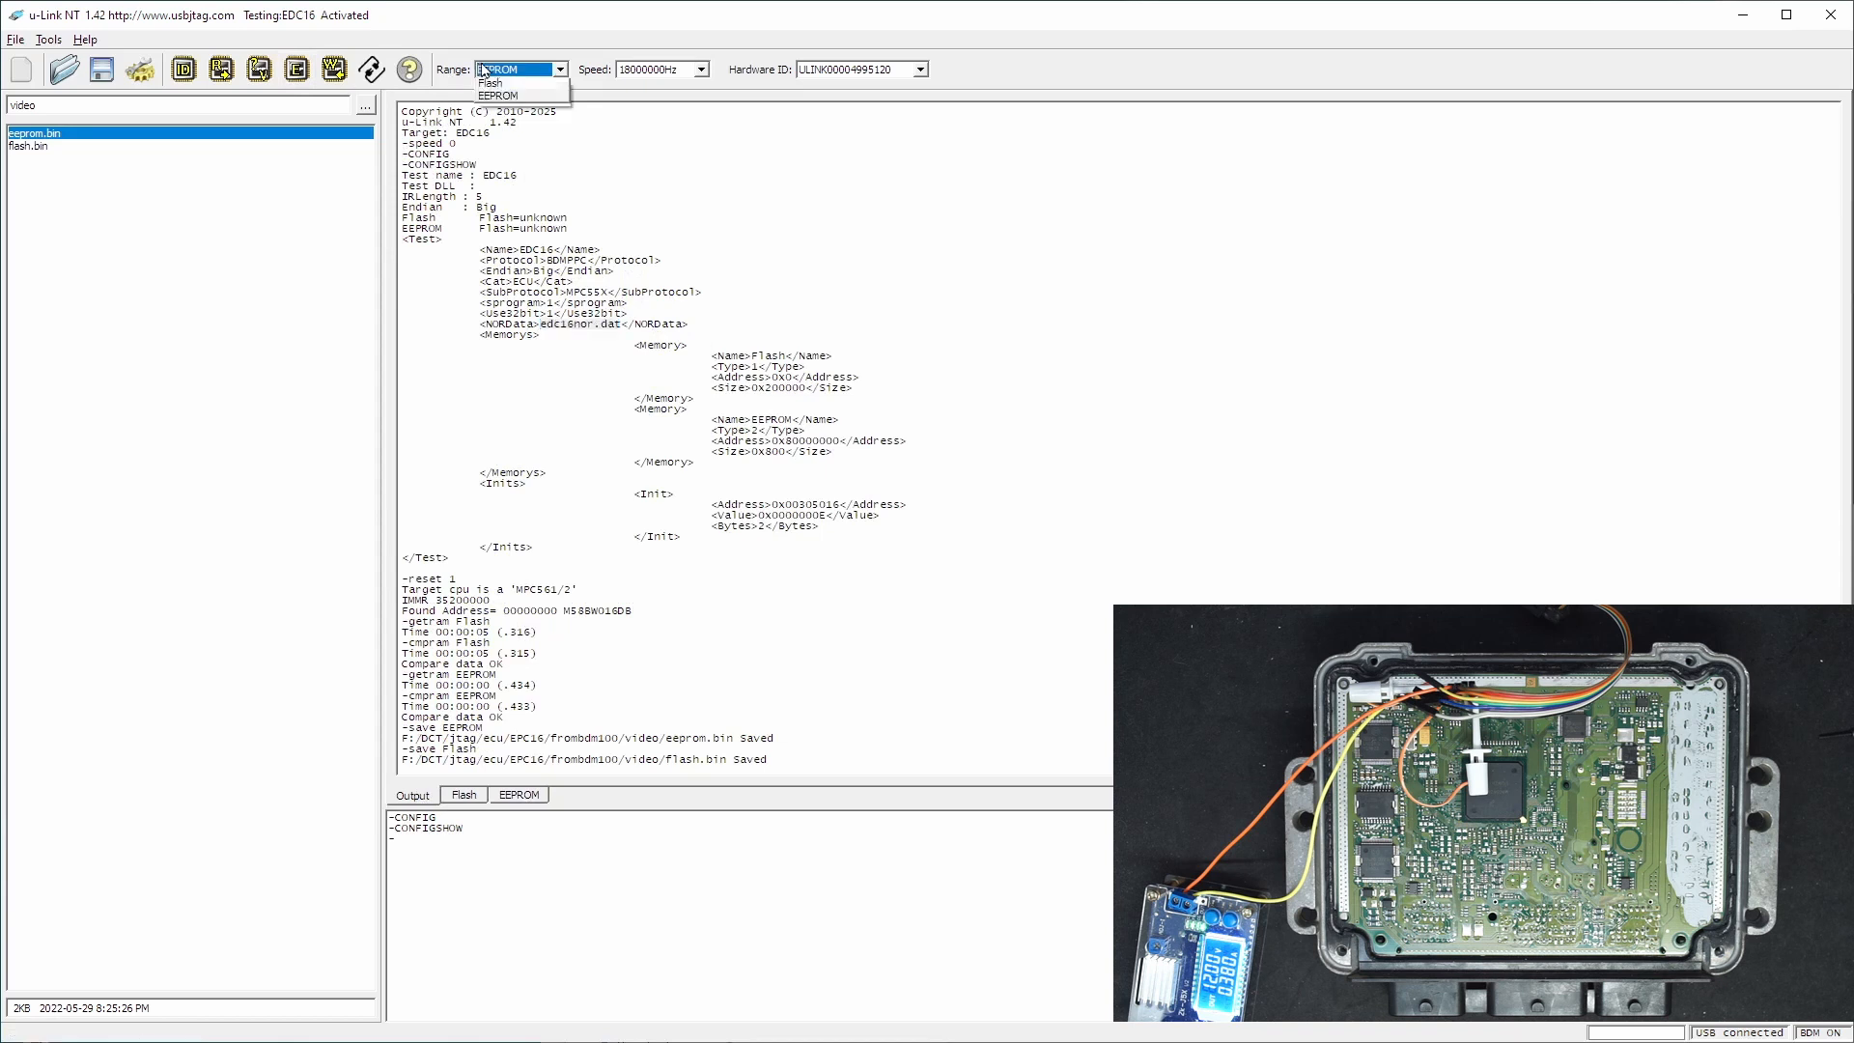
click(503, 88)
click(296, 69)
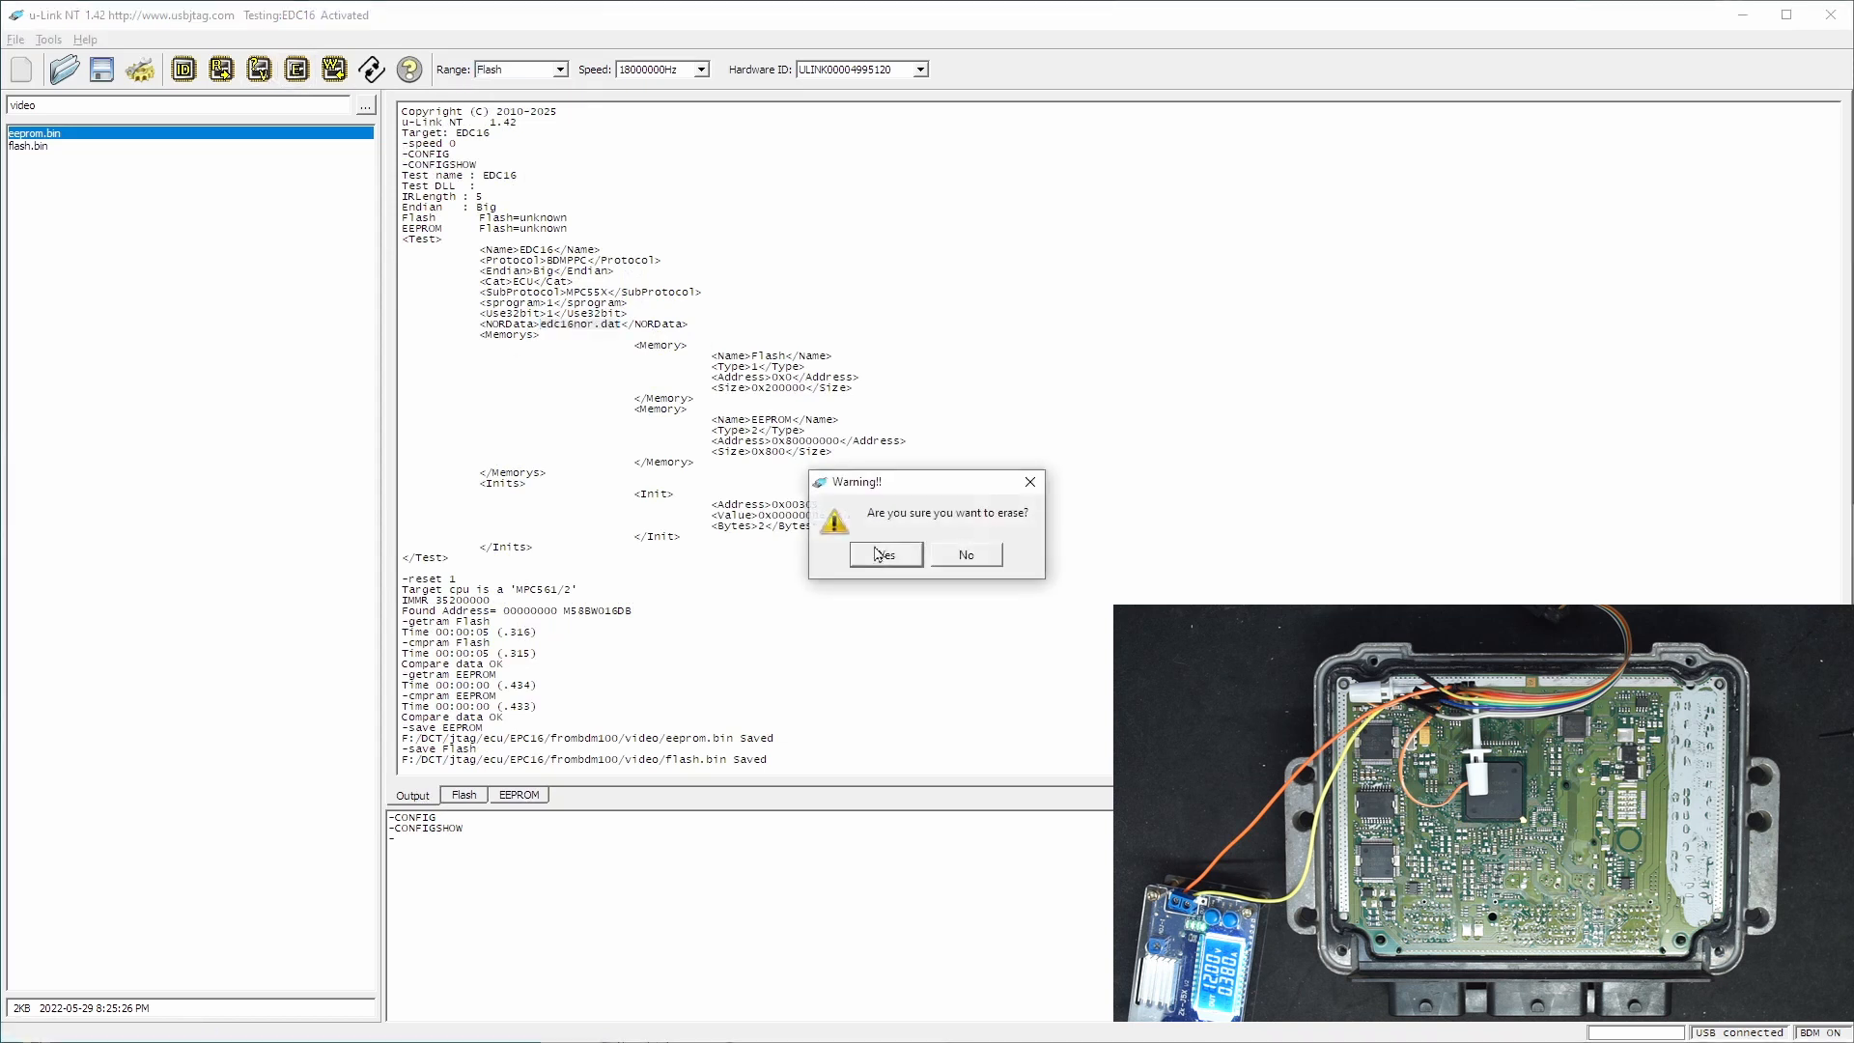
click(874, 549)
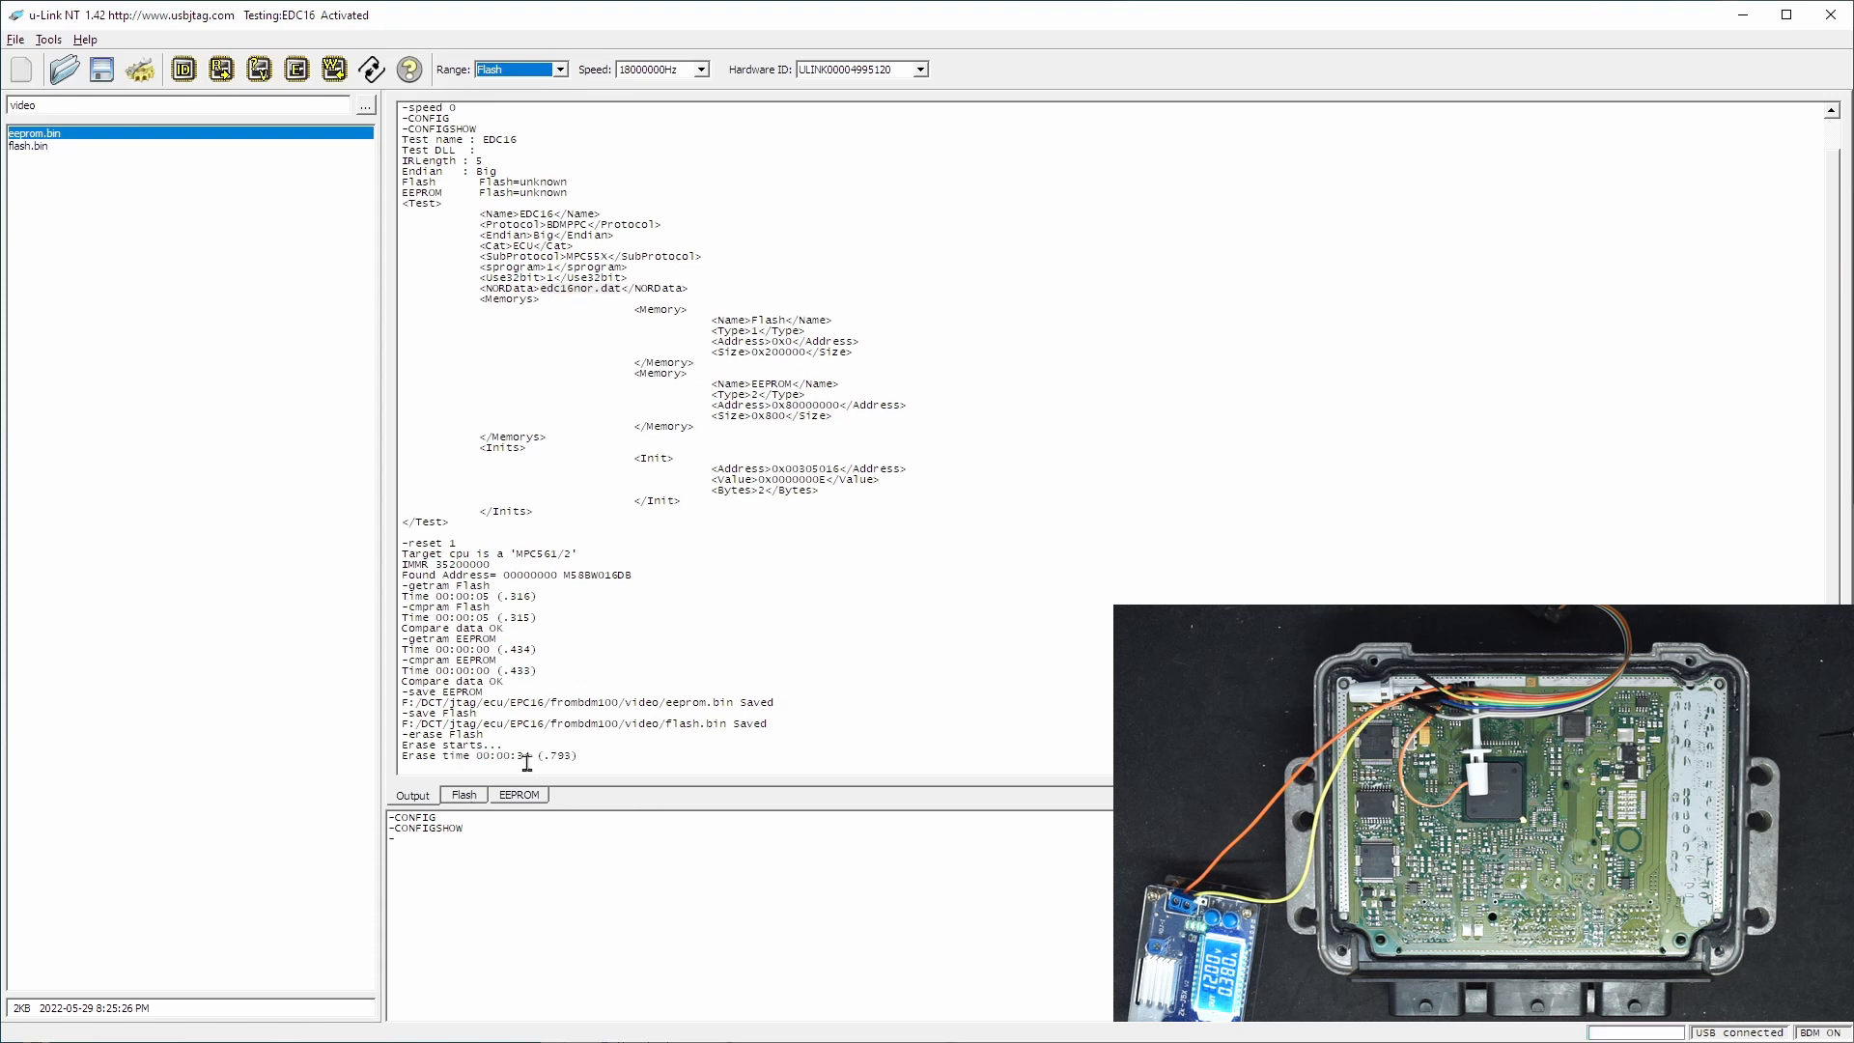
- Try to erase the ECU's EEPROM and check the output log
click(519, 795)
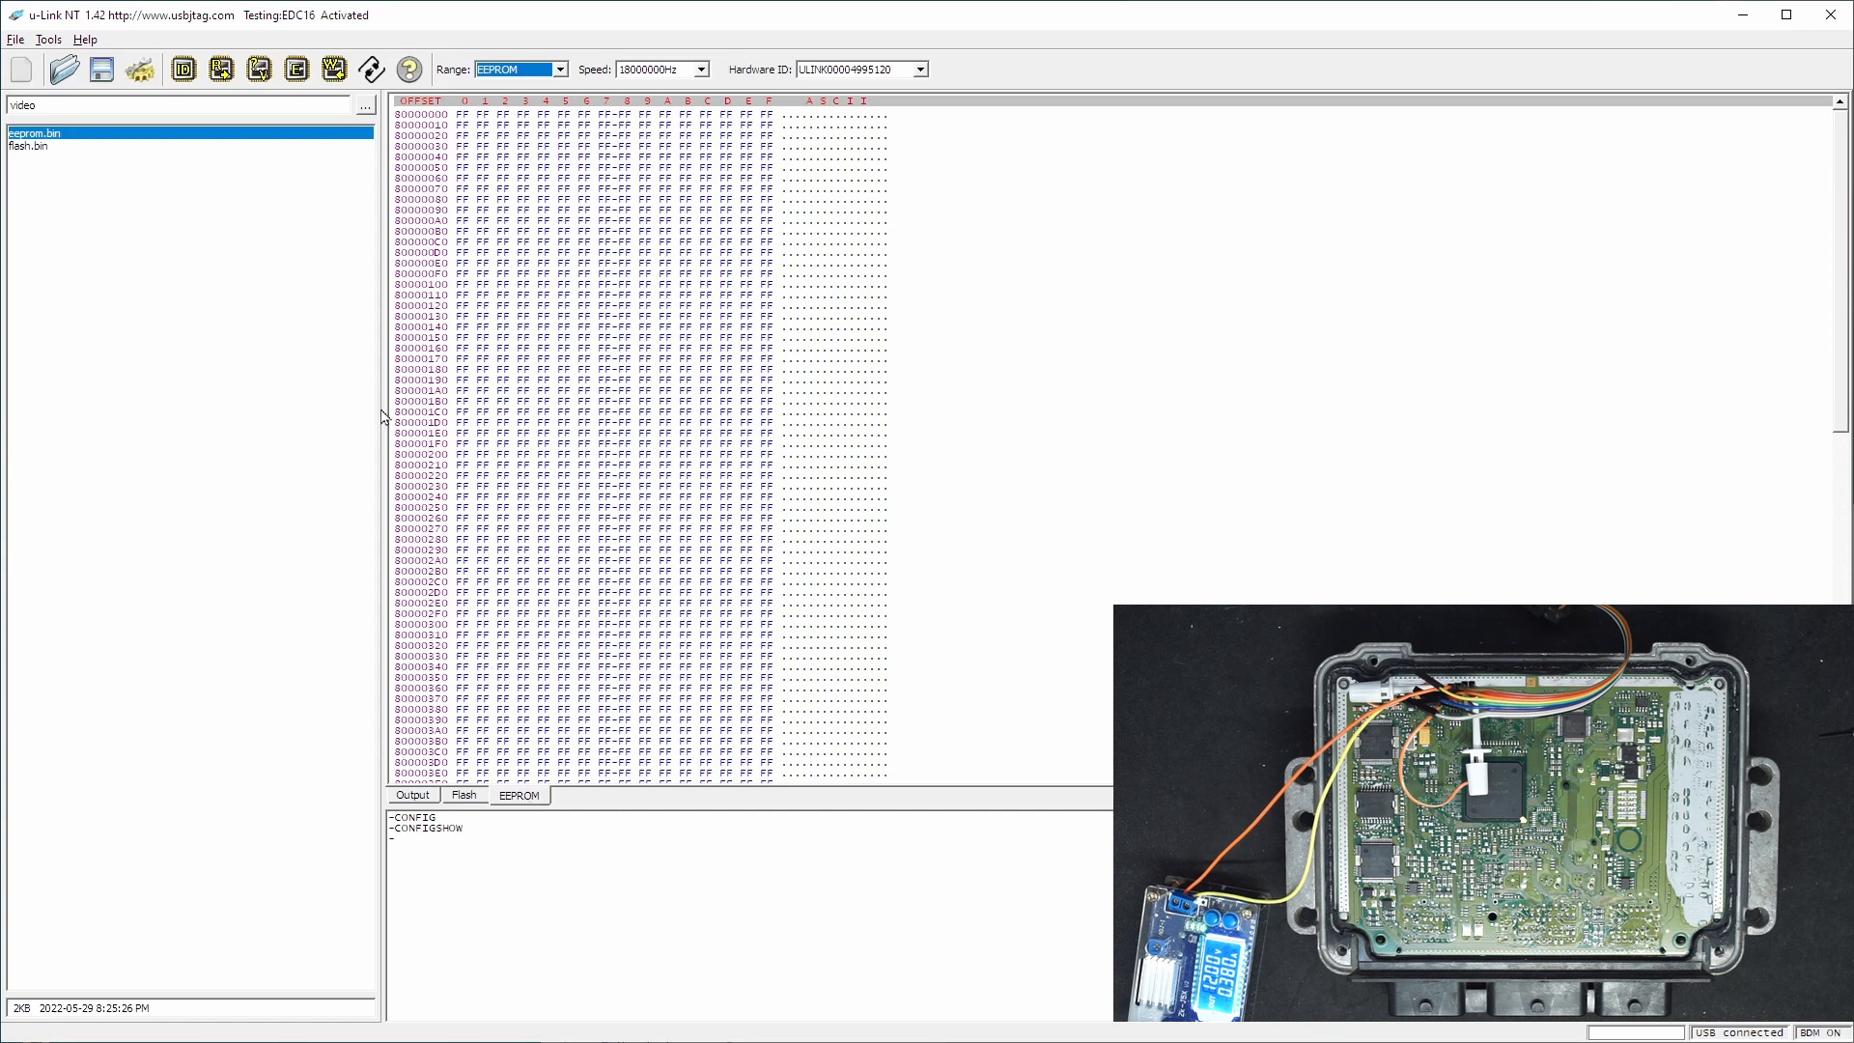
click(300, 73)
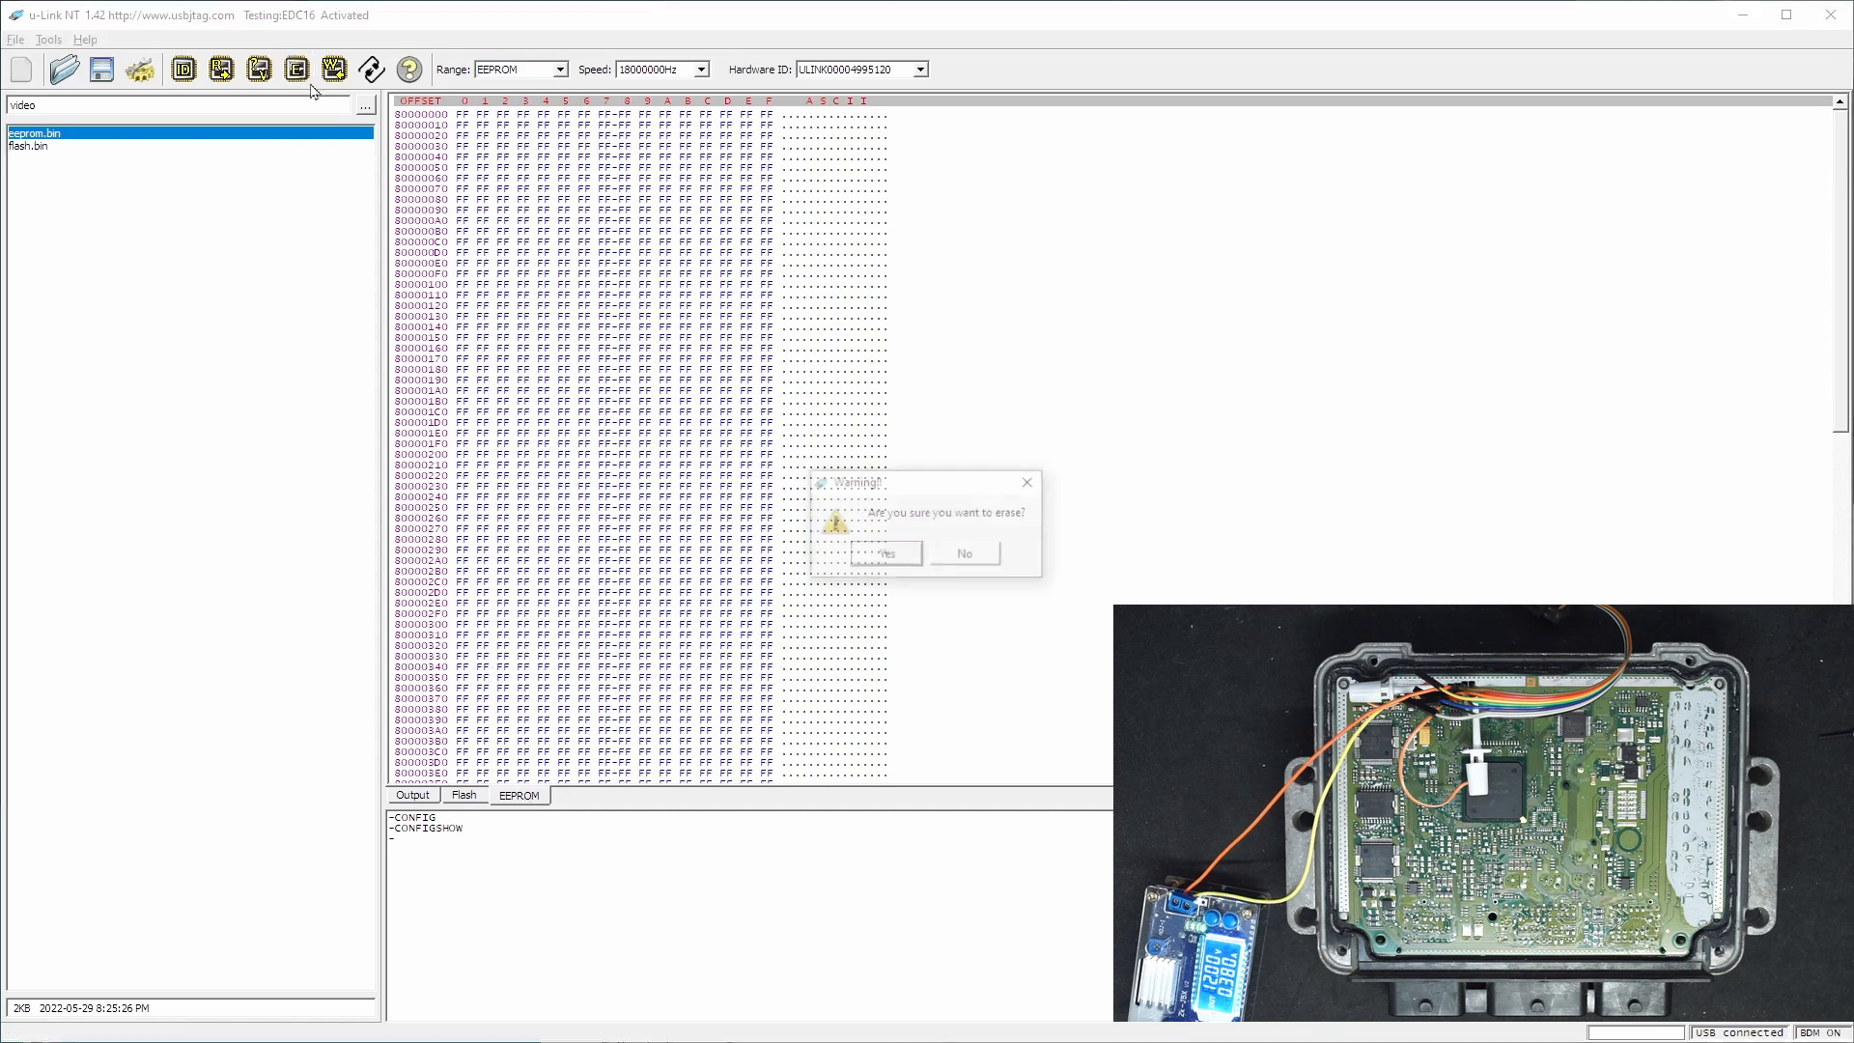
click(886, 553)
click(413, 796)
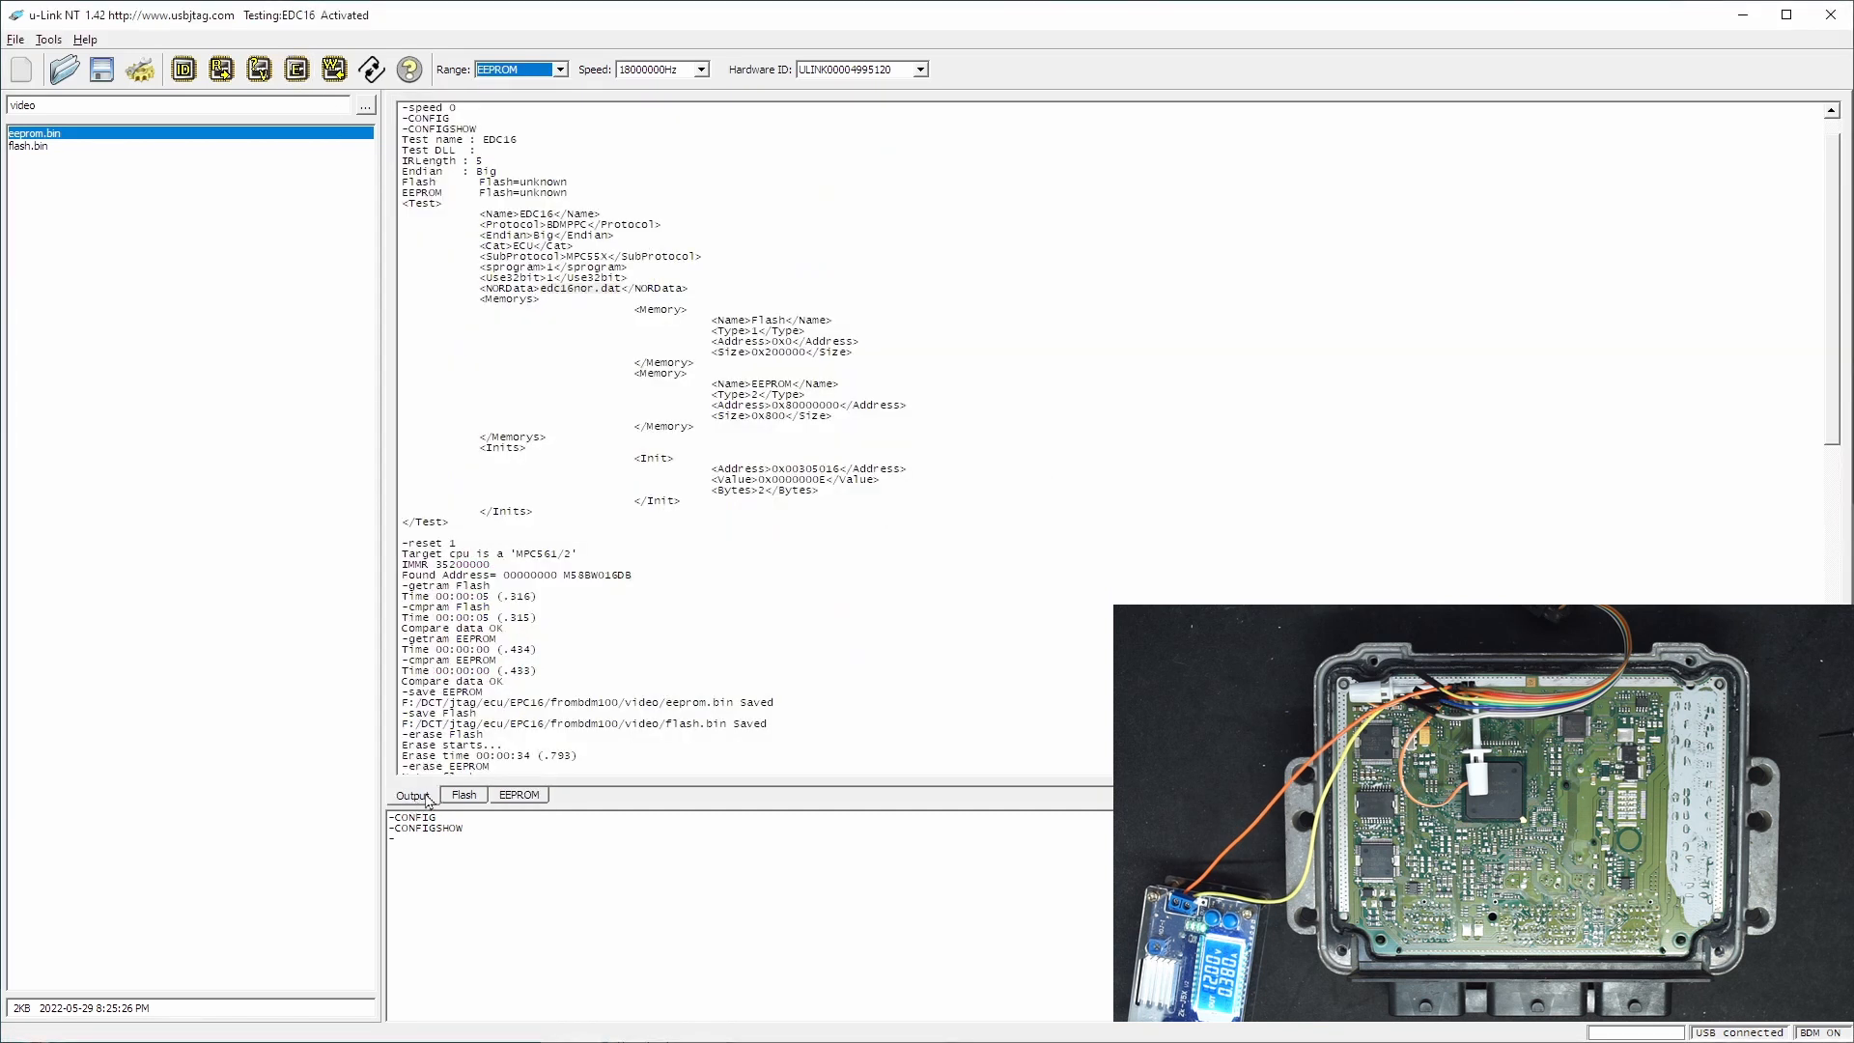
scroll(568, 658, down, 3)
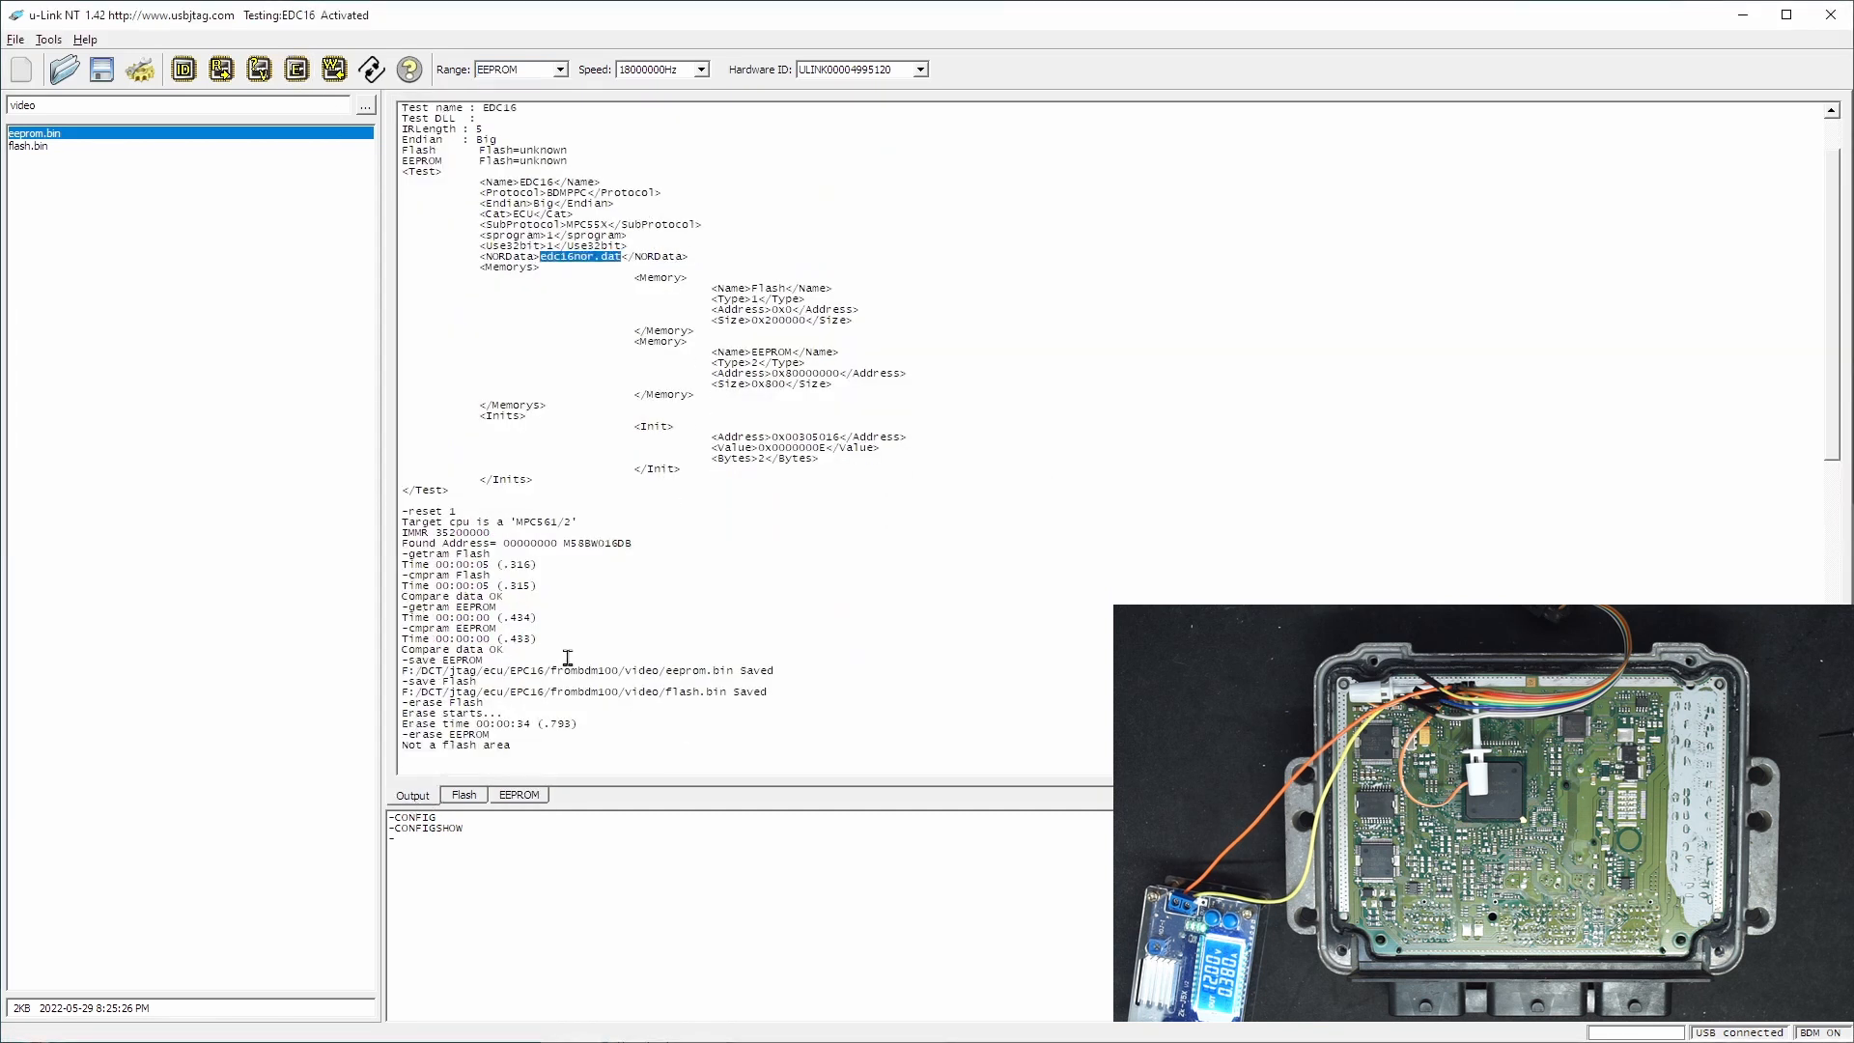
- Write the blank EEPROM buffer to the ECU and verify it against the target
click(533, 798)
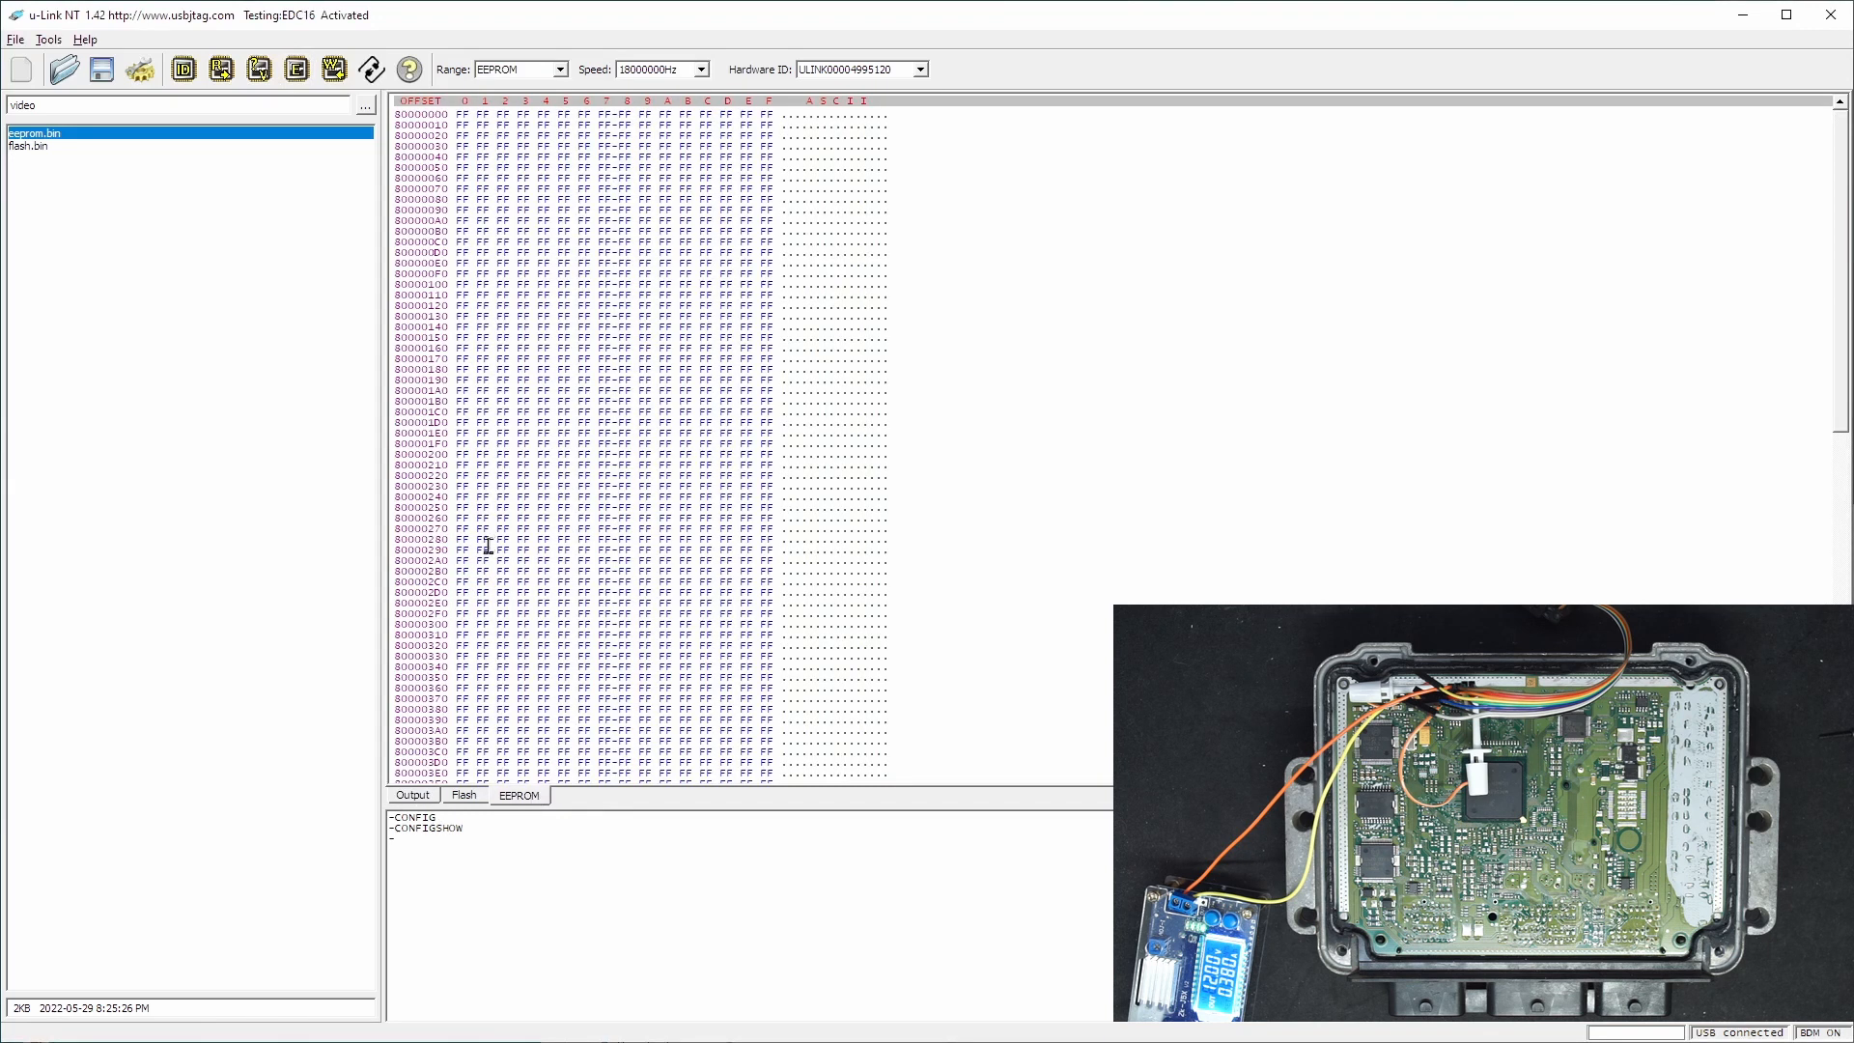
click(421, 799)
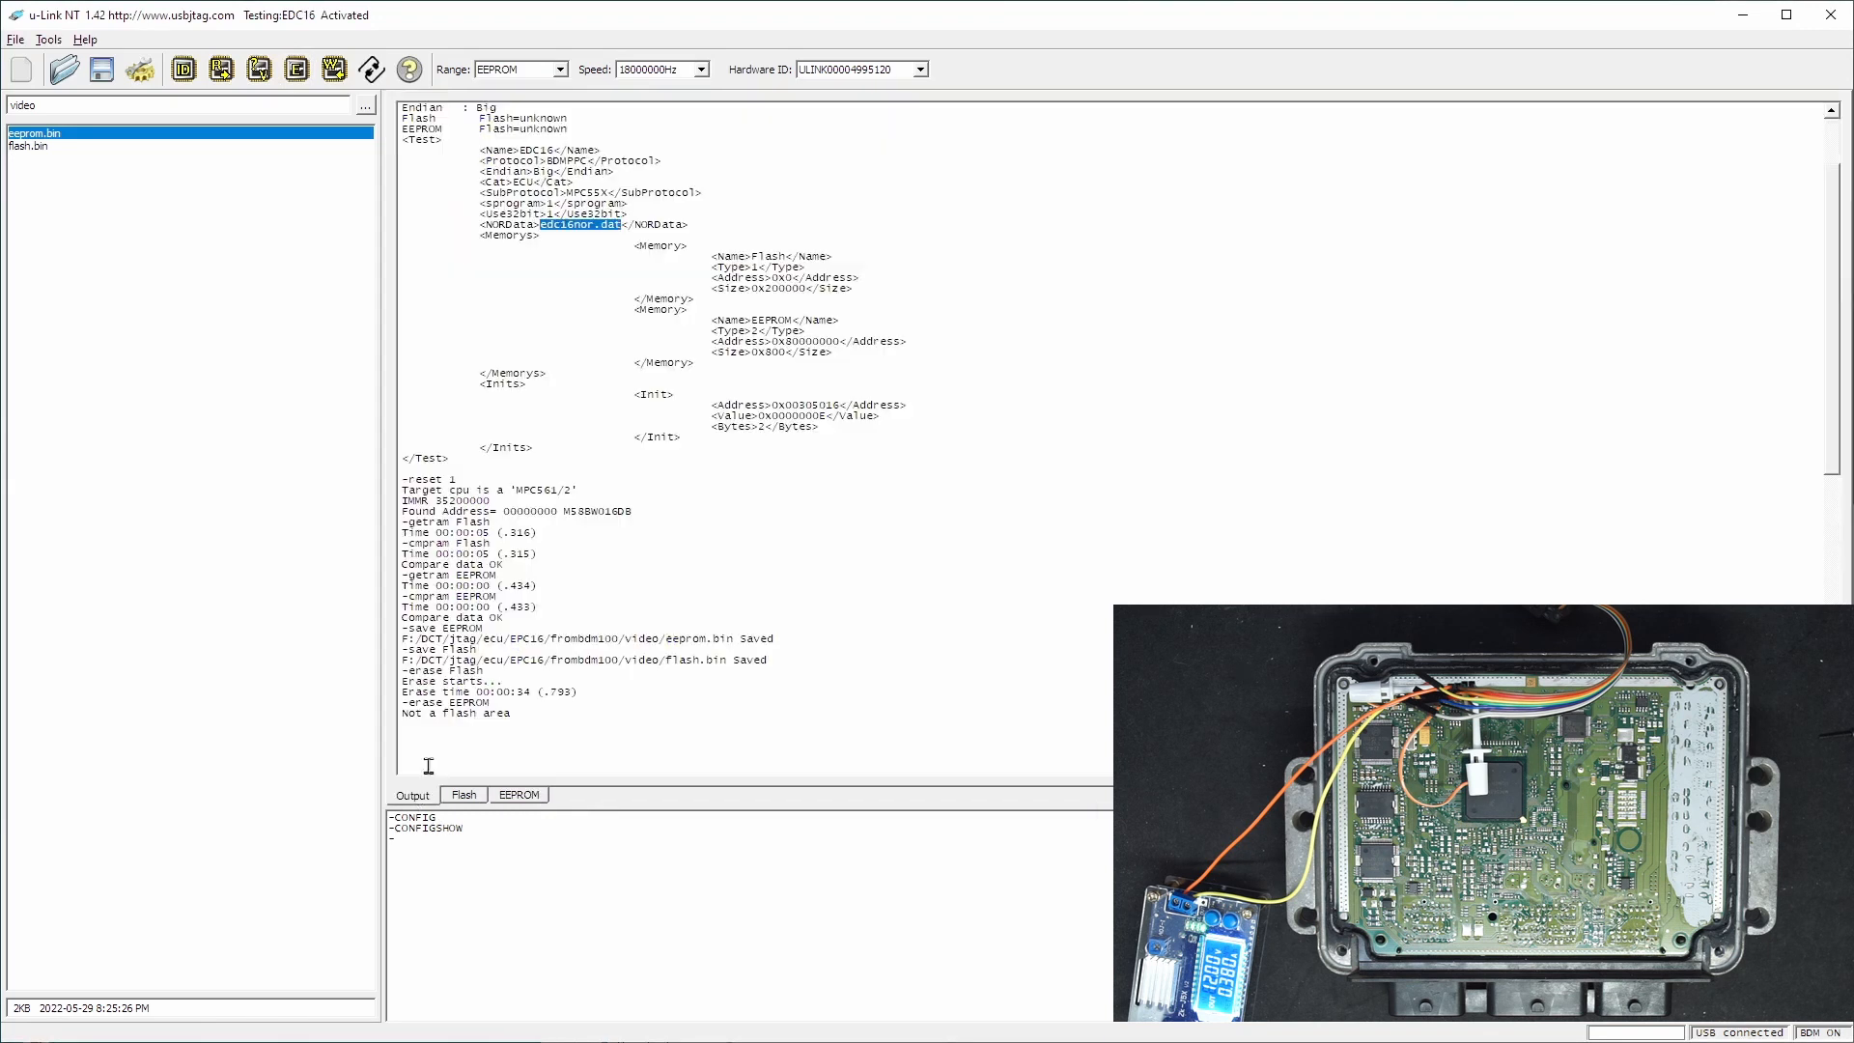
click(342, 79)
click(876, 555)
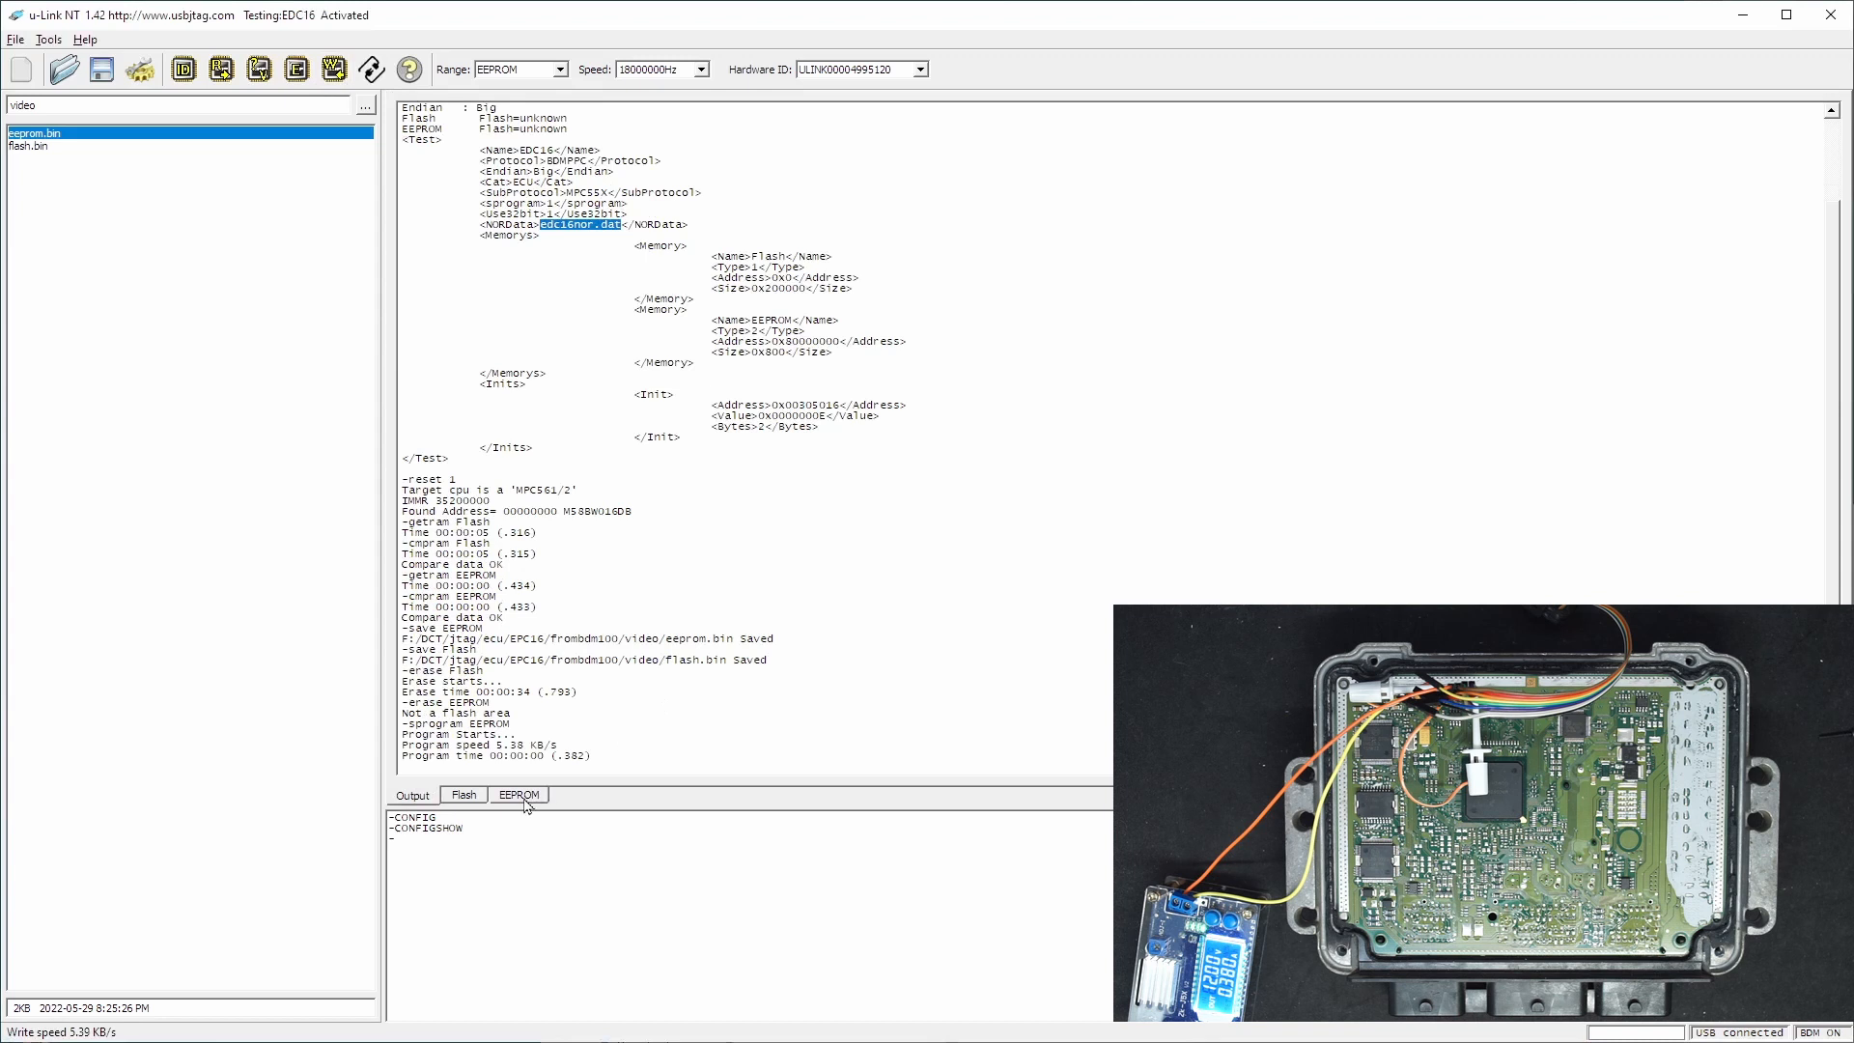
click(259, 70)
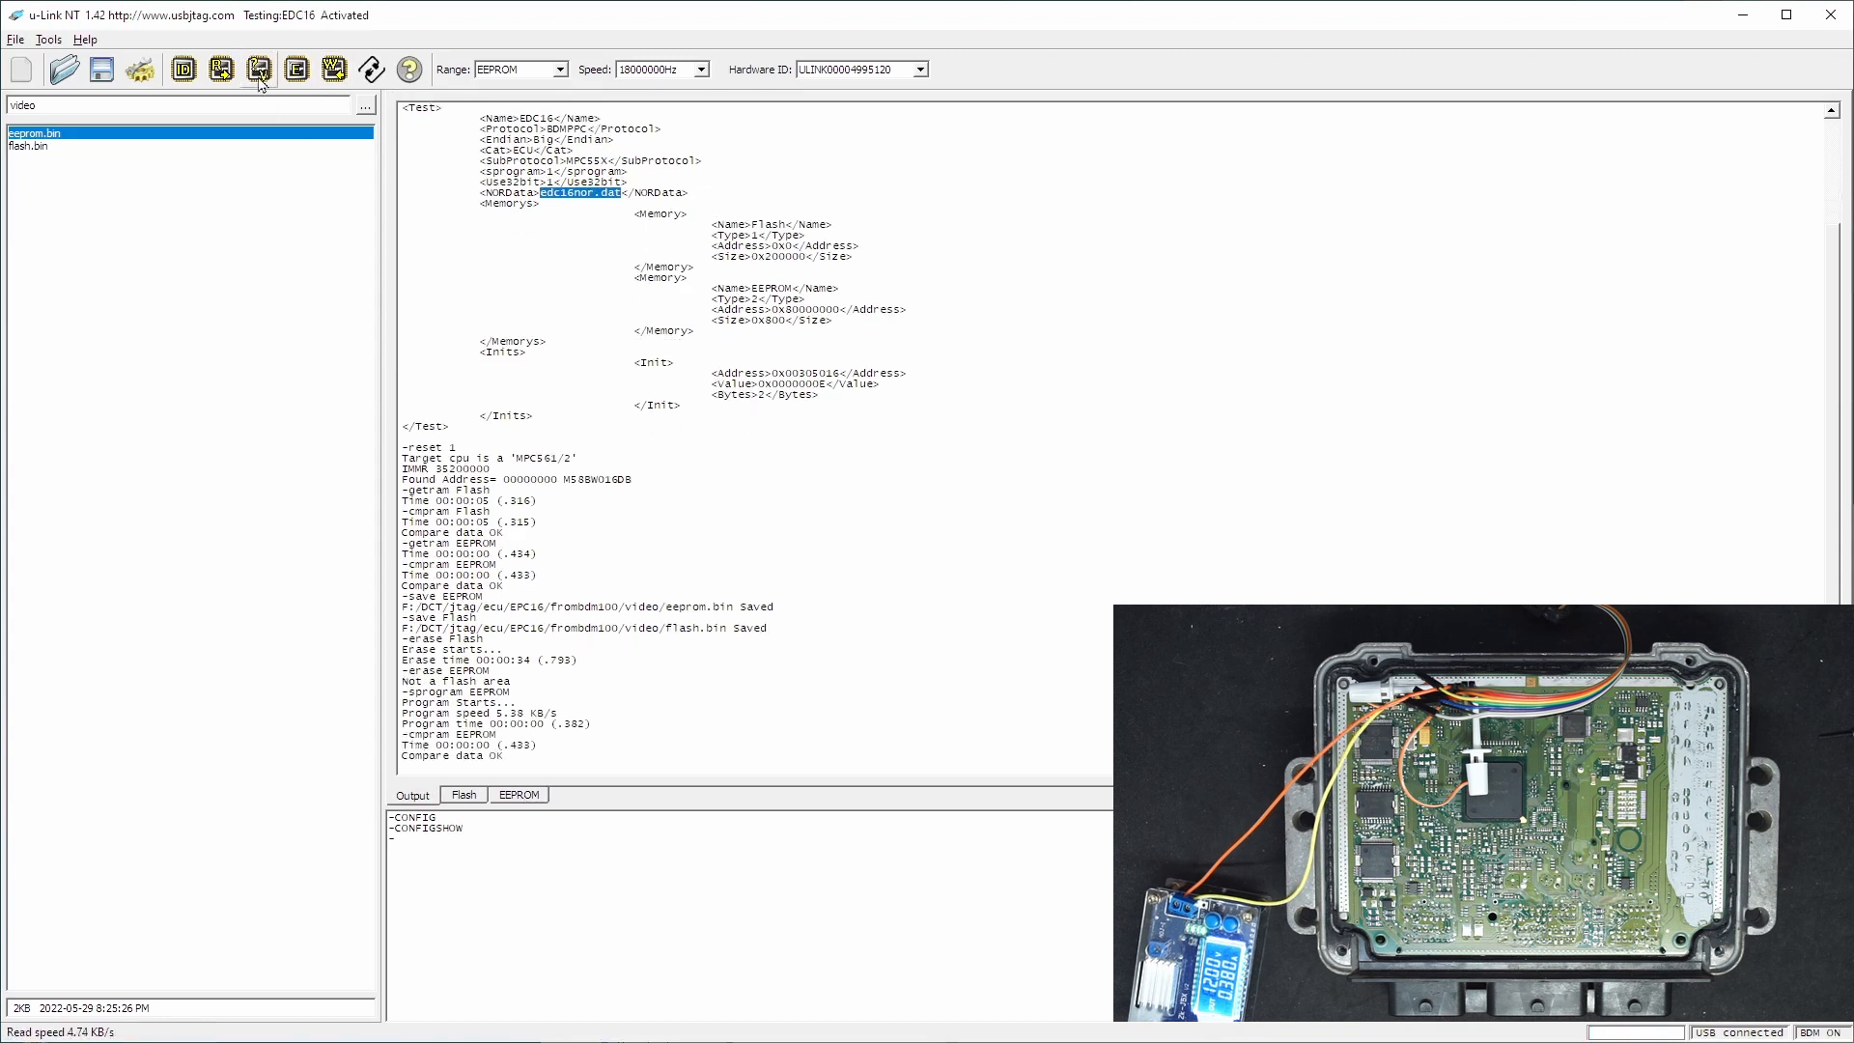
- Verify the erased Flash memory against the blank Flash buffer
click(464, 793)
click(414, 795)
click(259, 70)
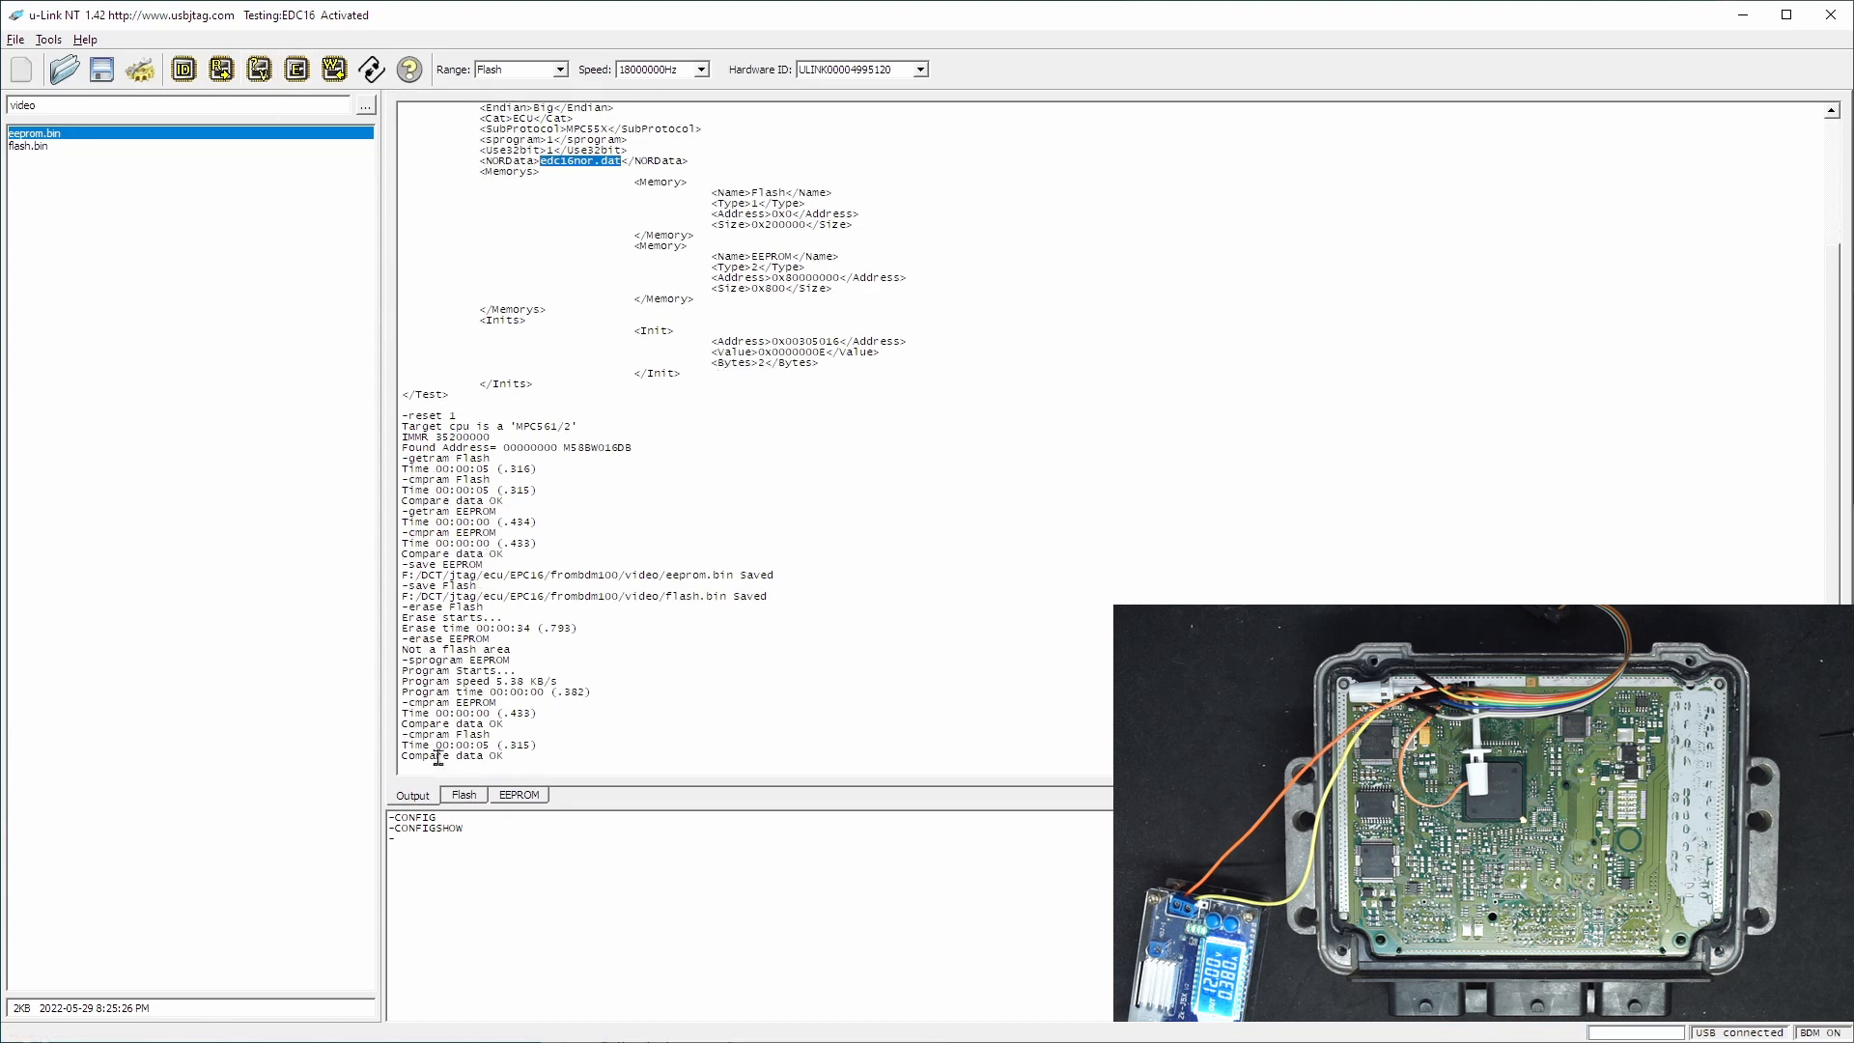
- Load flash.bin into the Flash buffer and start writing it to the ECU
click(463, 795)
click(64, 148)
click(415, 797)
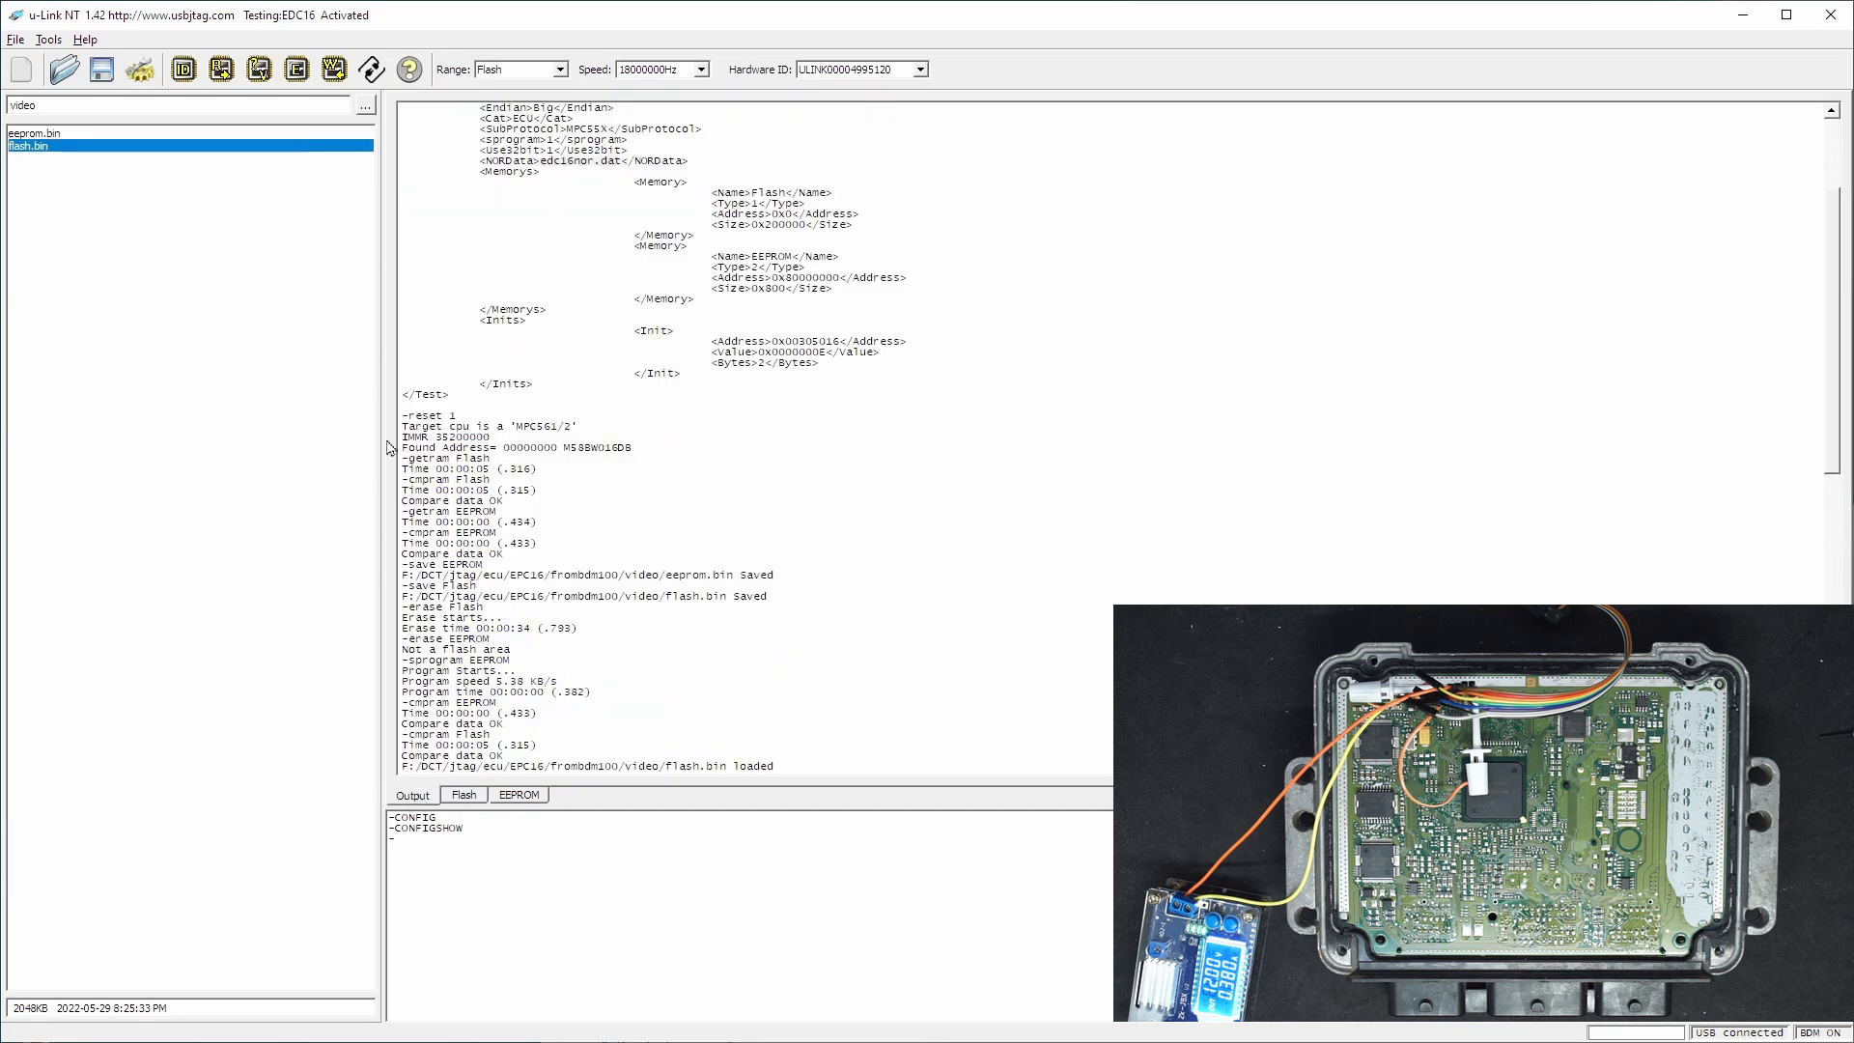
click(334, 69)
click(884, 557)
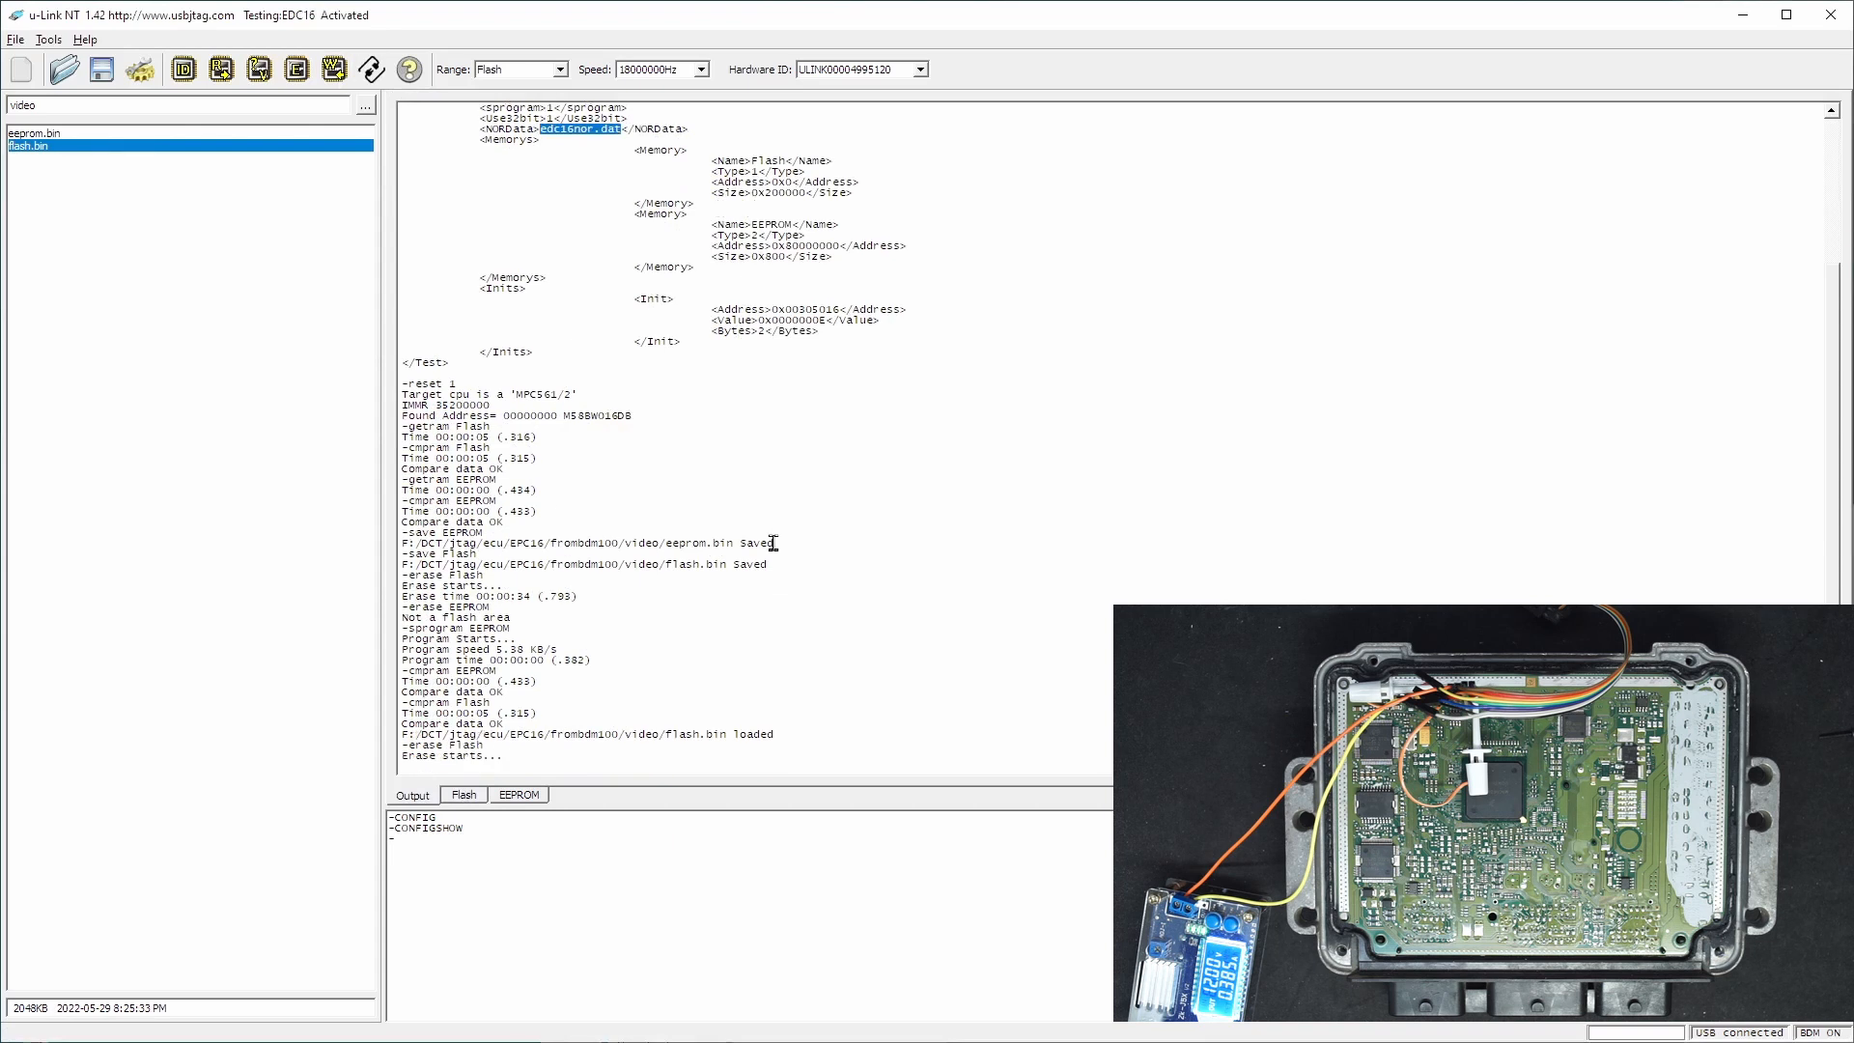
- Load eeprom.bin into the EEPROM buffer and return to the output log
click(520, 794)
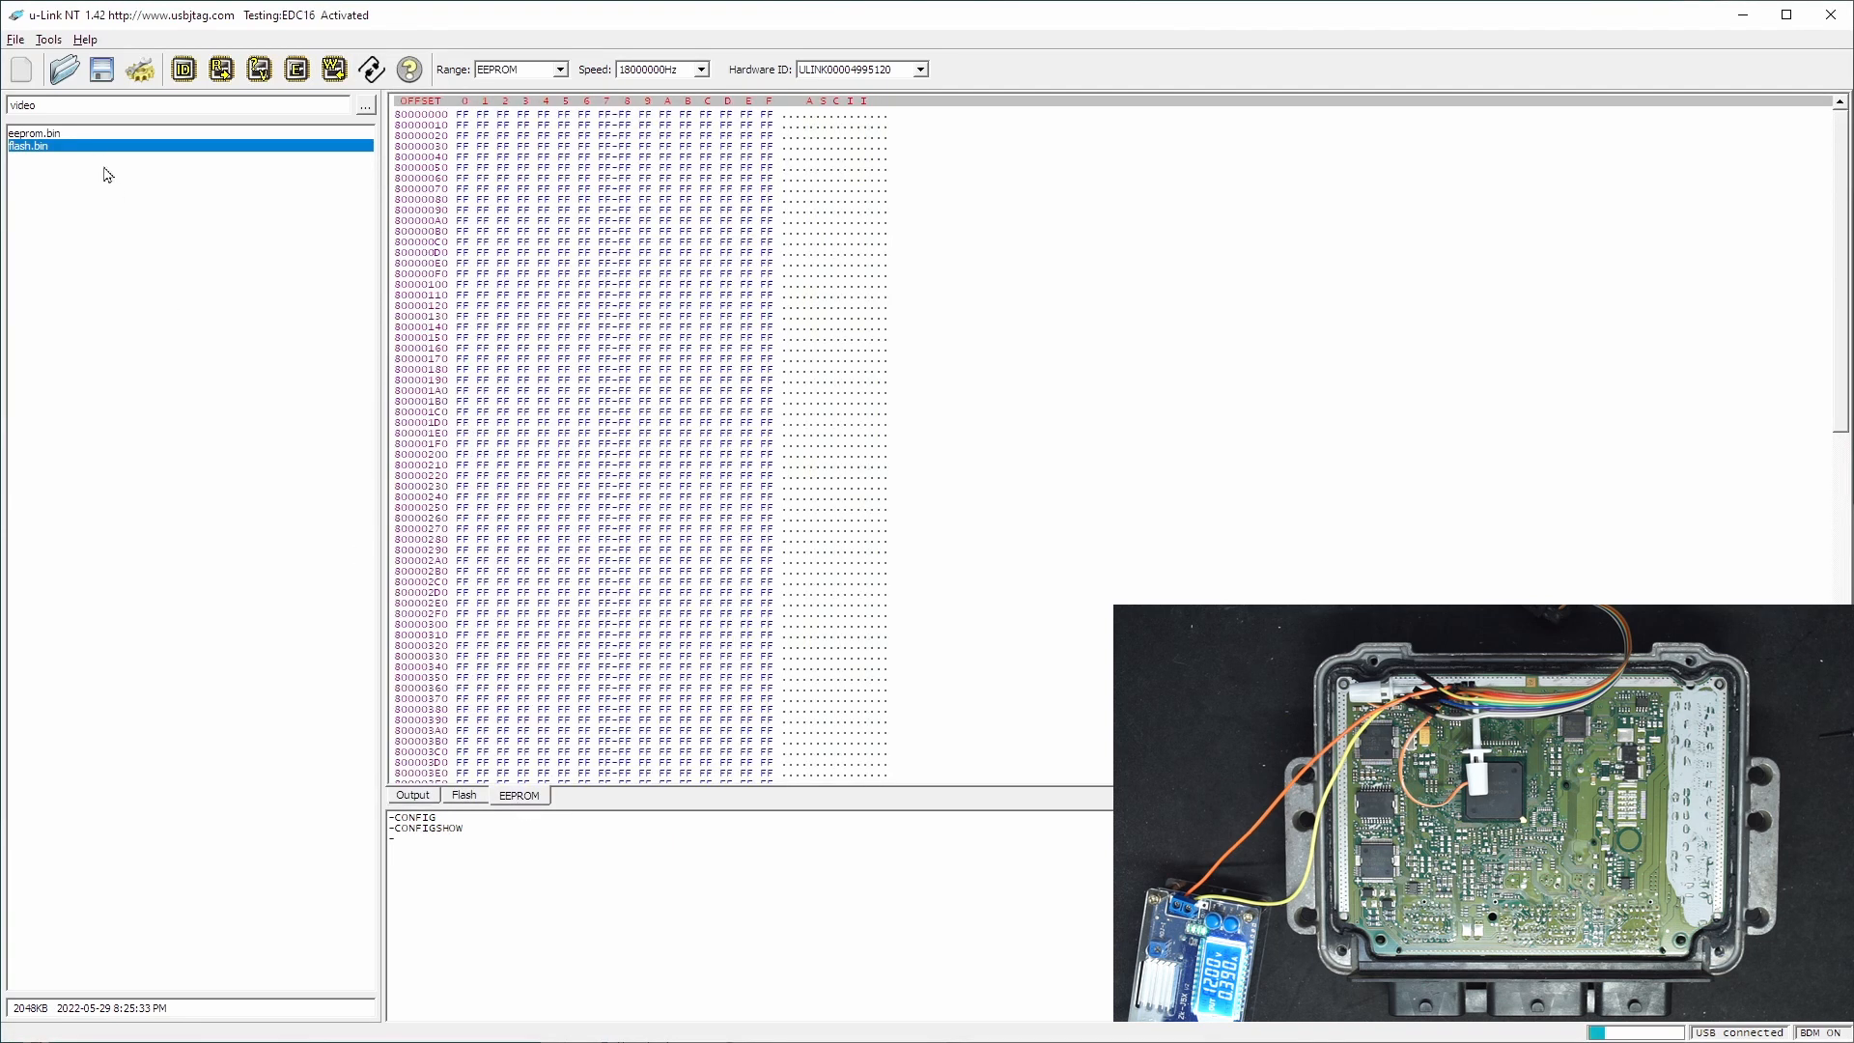
click(92, 133)
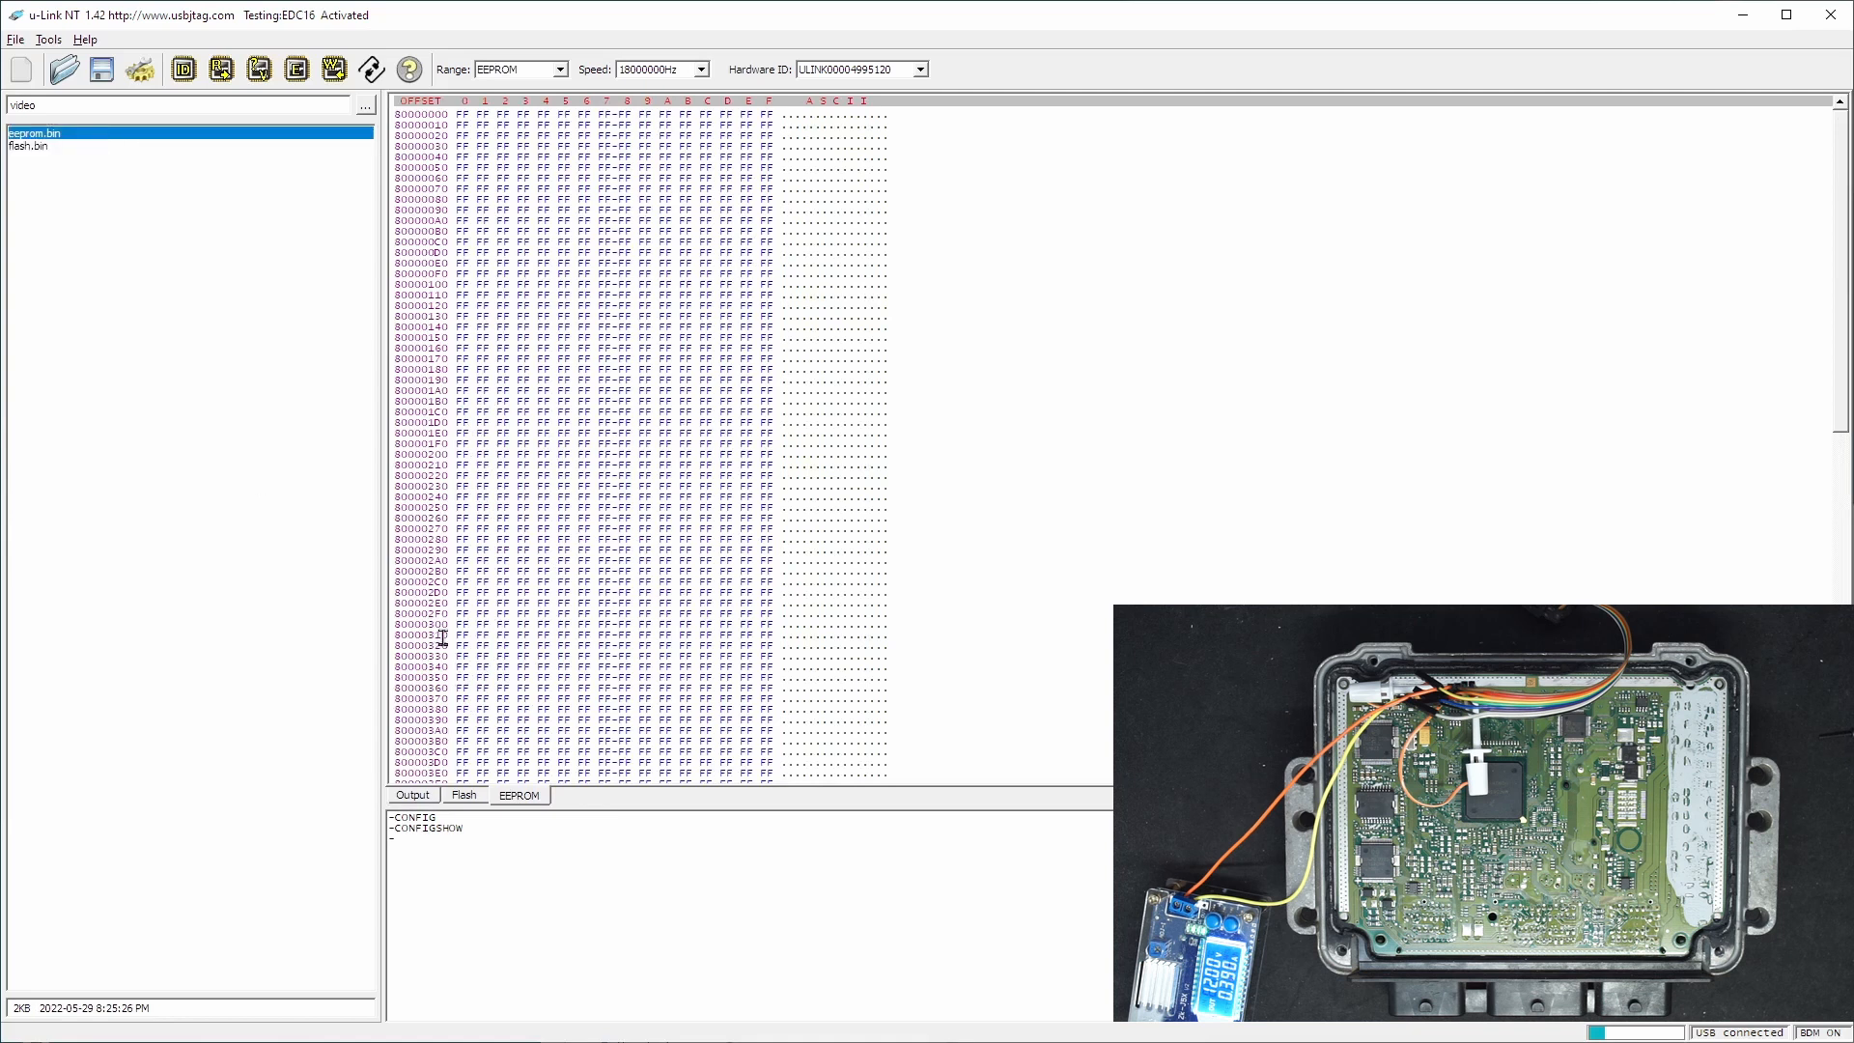
double_click(134, 141)
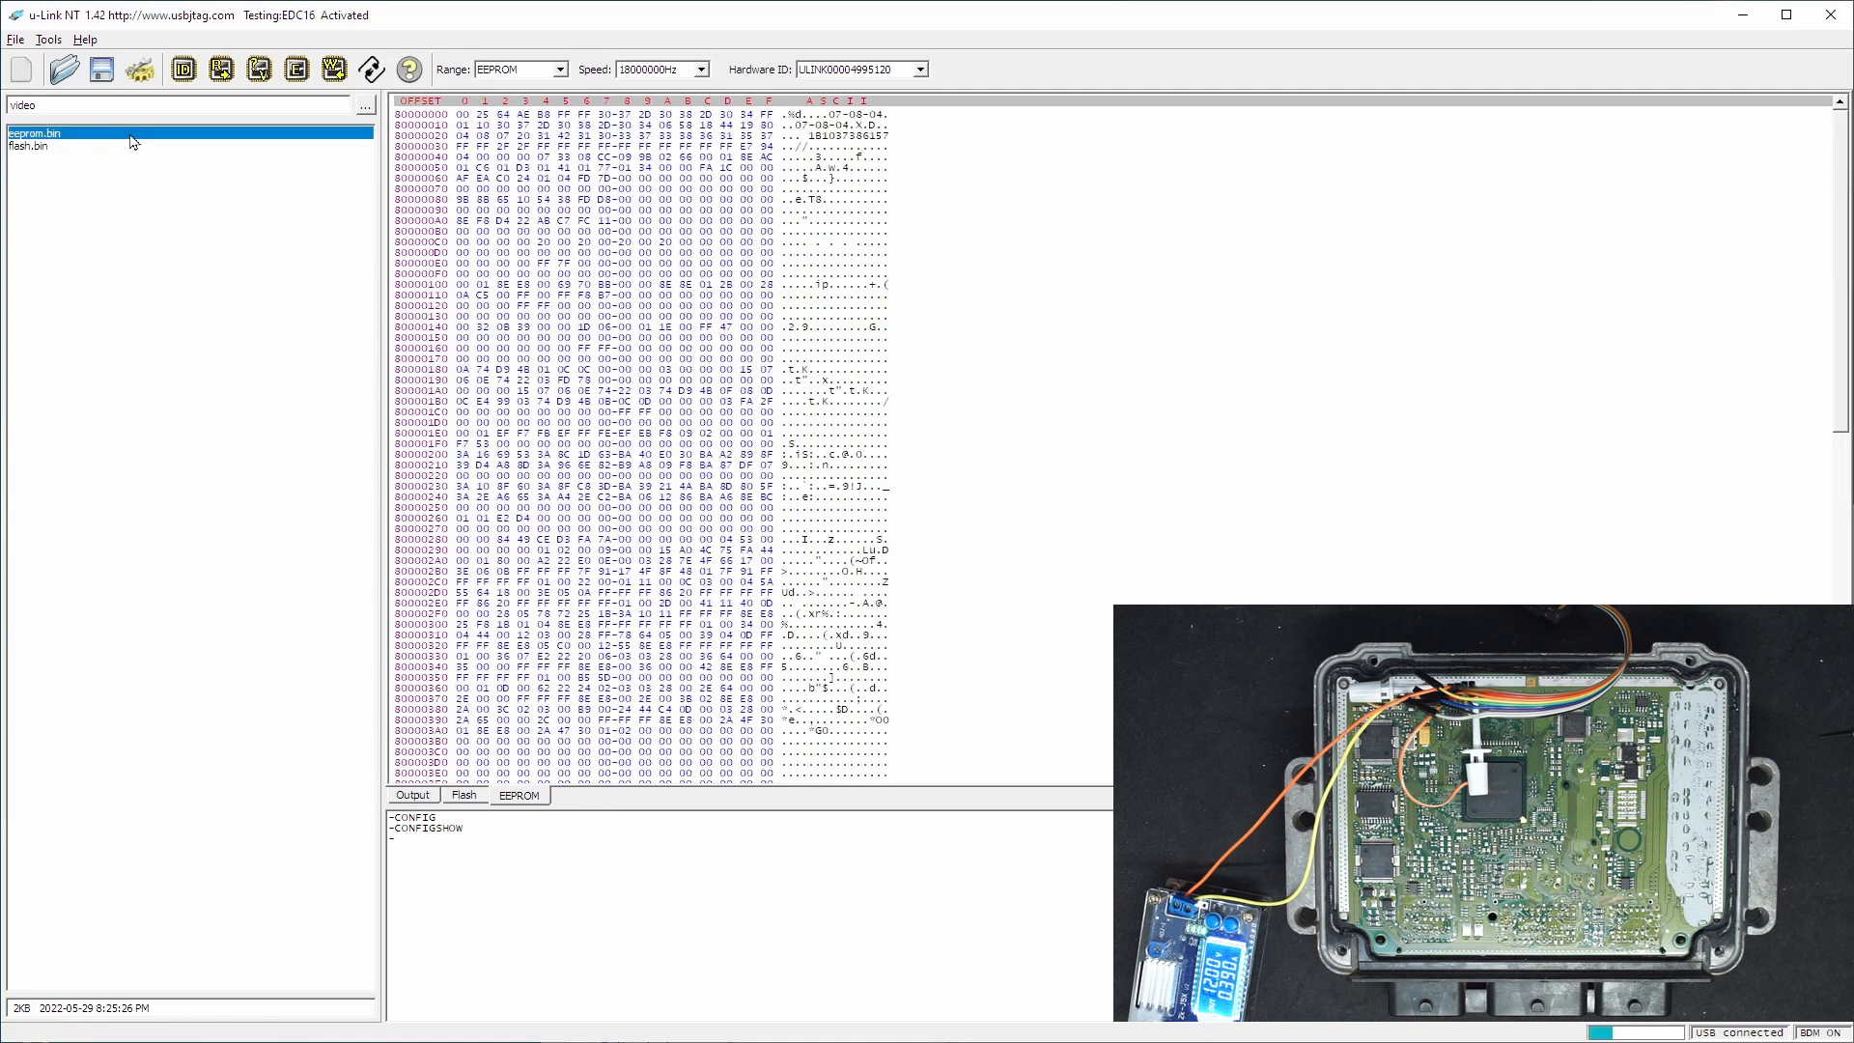
click(410, 795)
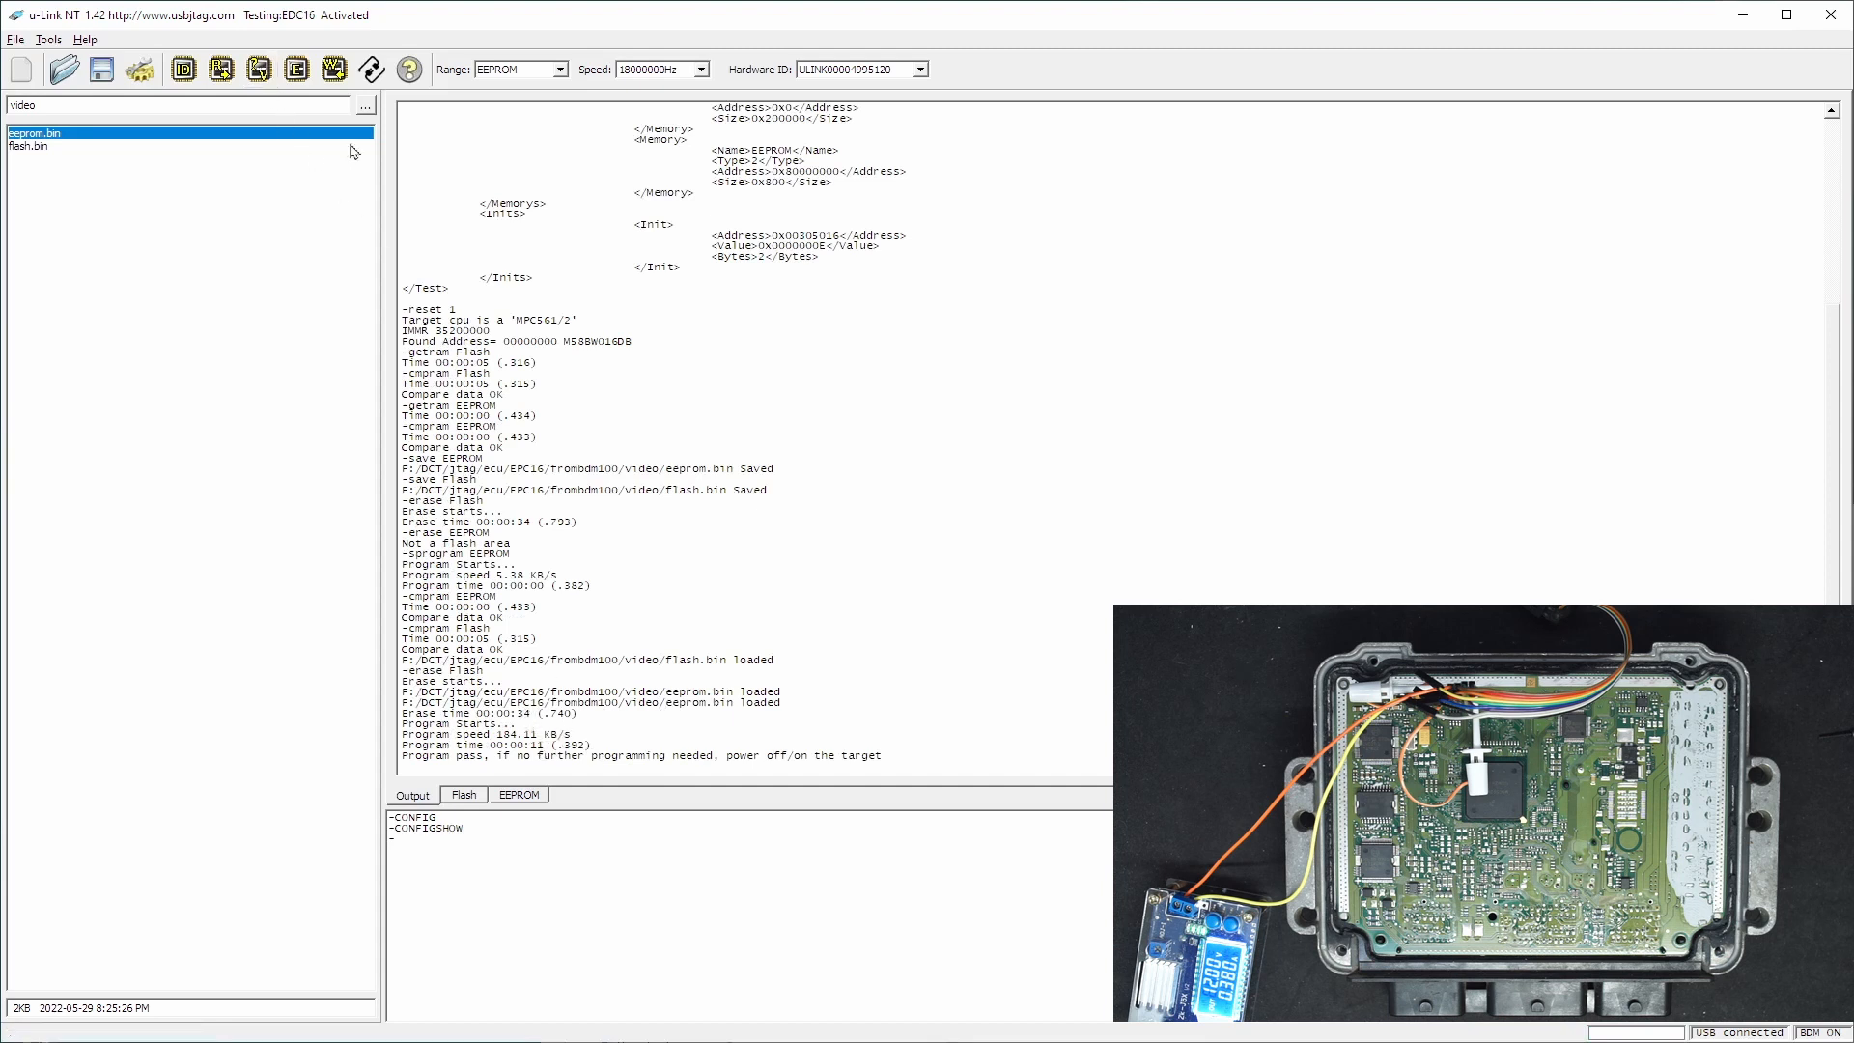
- Select the Flash range and verify the rewritten Flash memory against the loaded flash.bin data
click(526, 72)
click(526, 87)
click(267, 76)
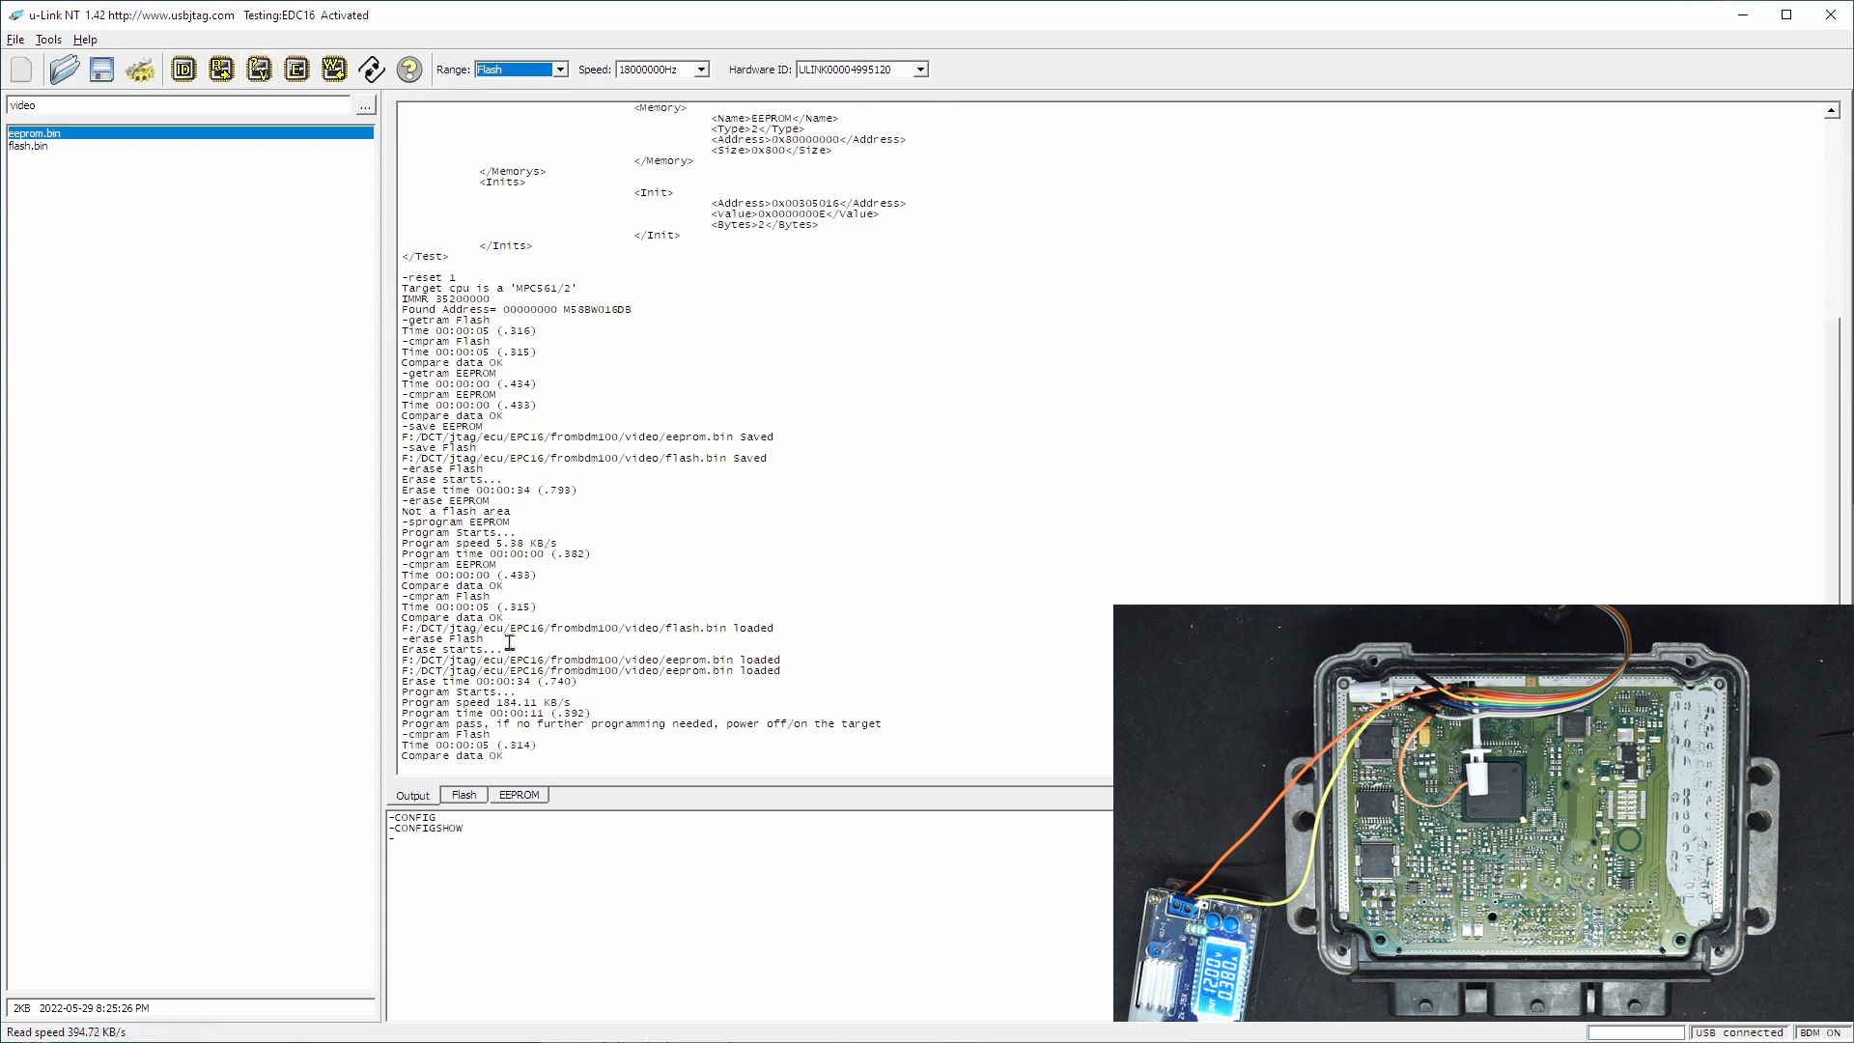
- Select the EEPROM range and write the loaded eeprom.bin data to the ECU, verifying before and after writing
click(519, 70)
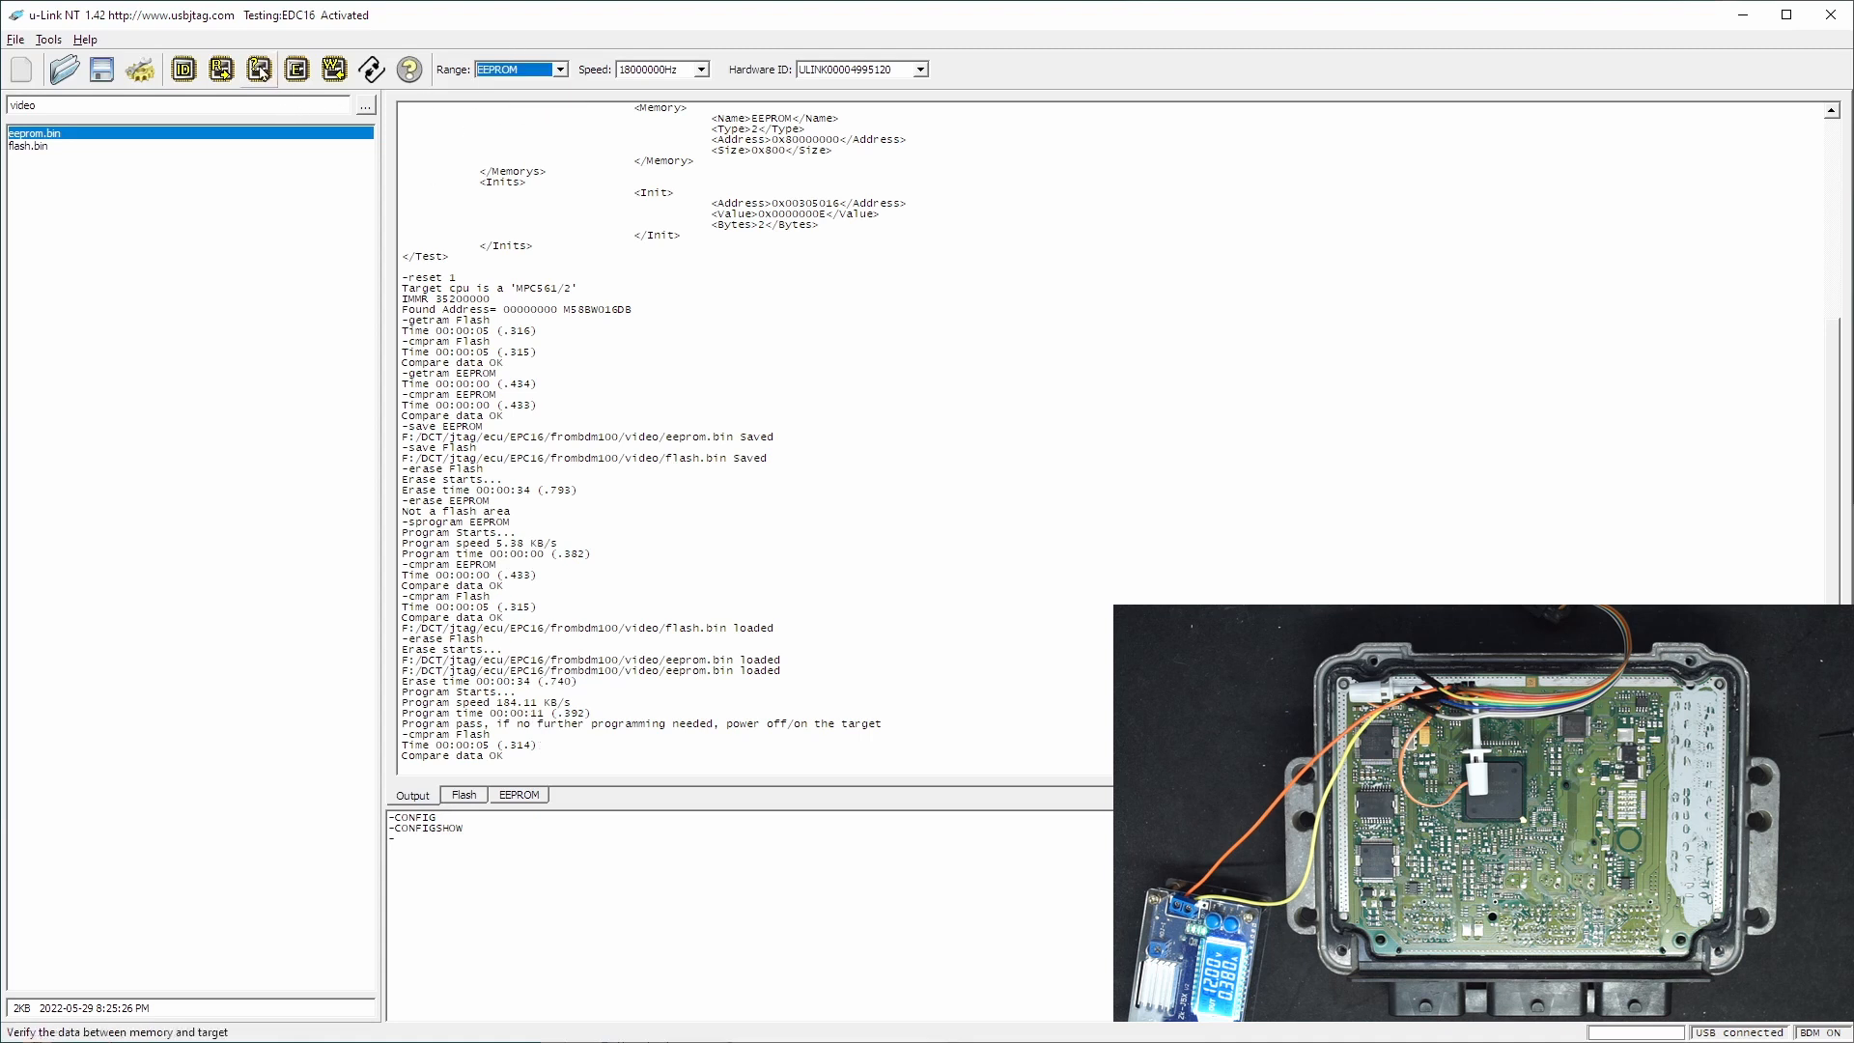
click(259, 69)
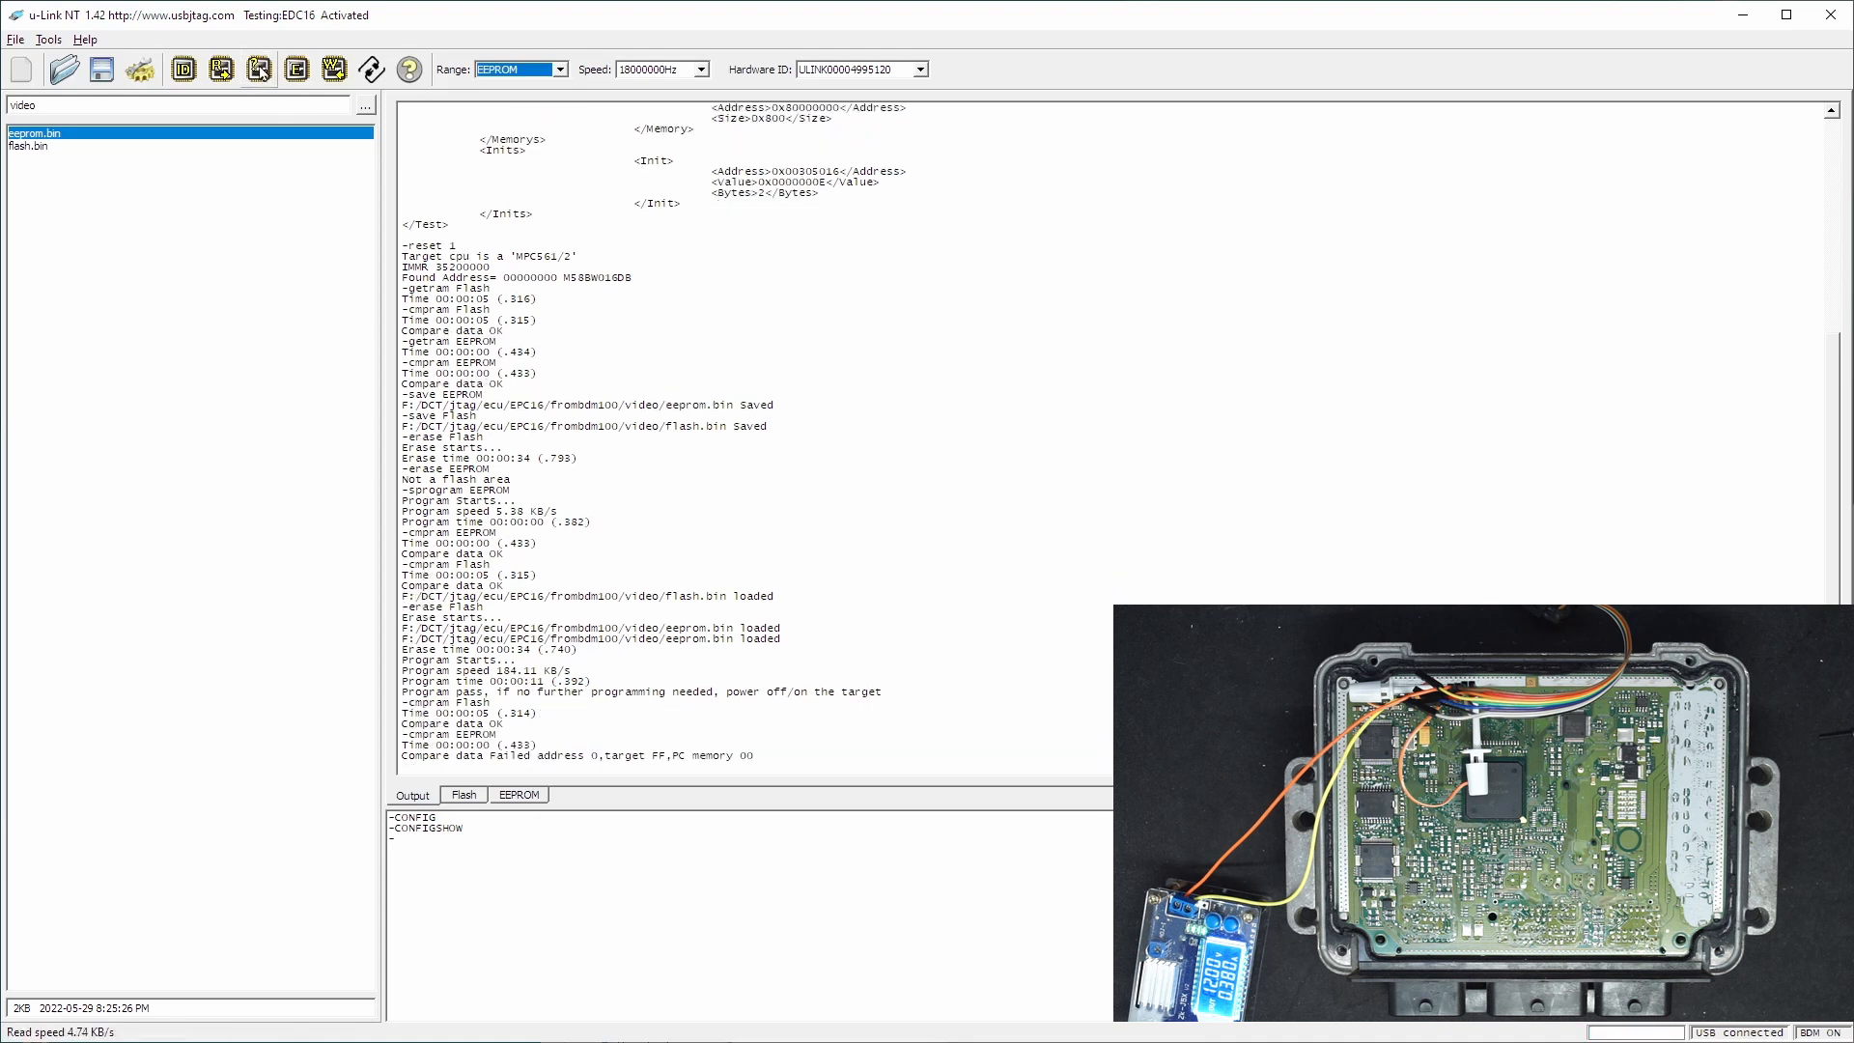
click(335, 69)
click(884, 557)
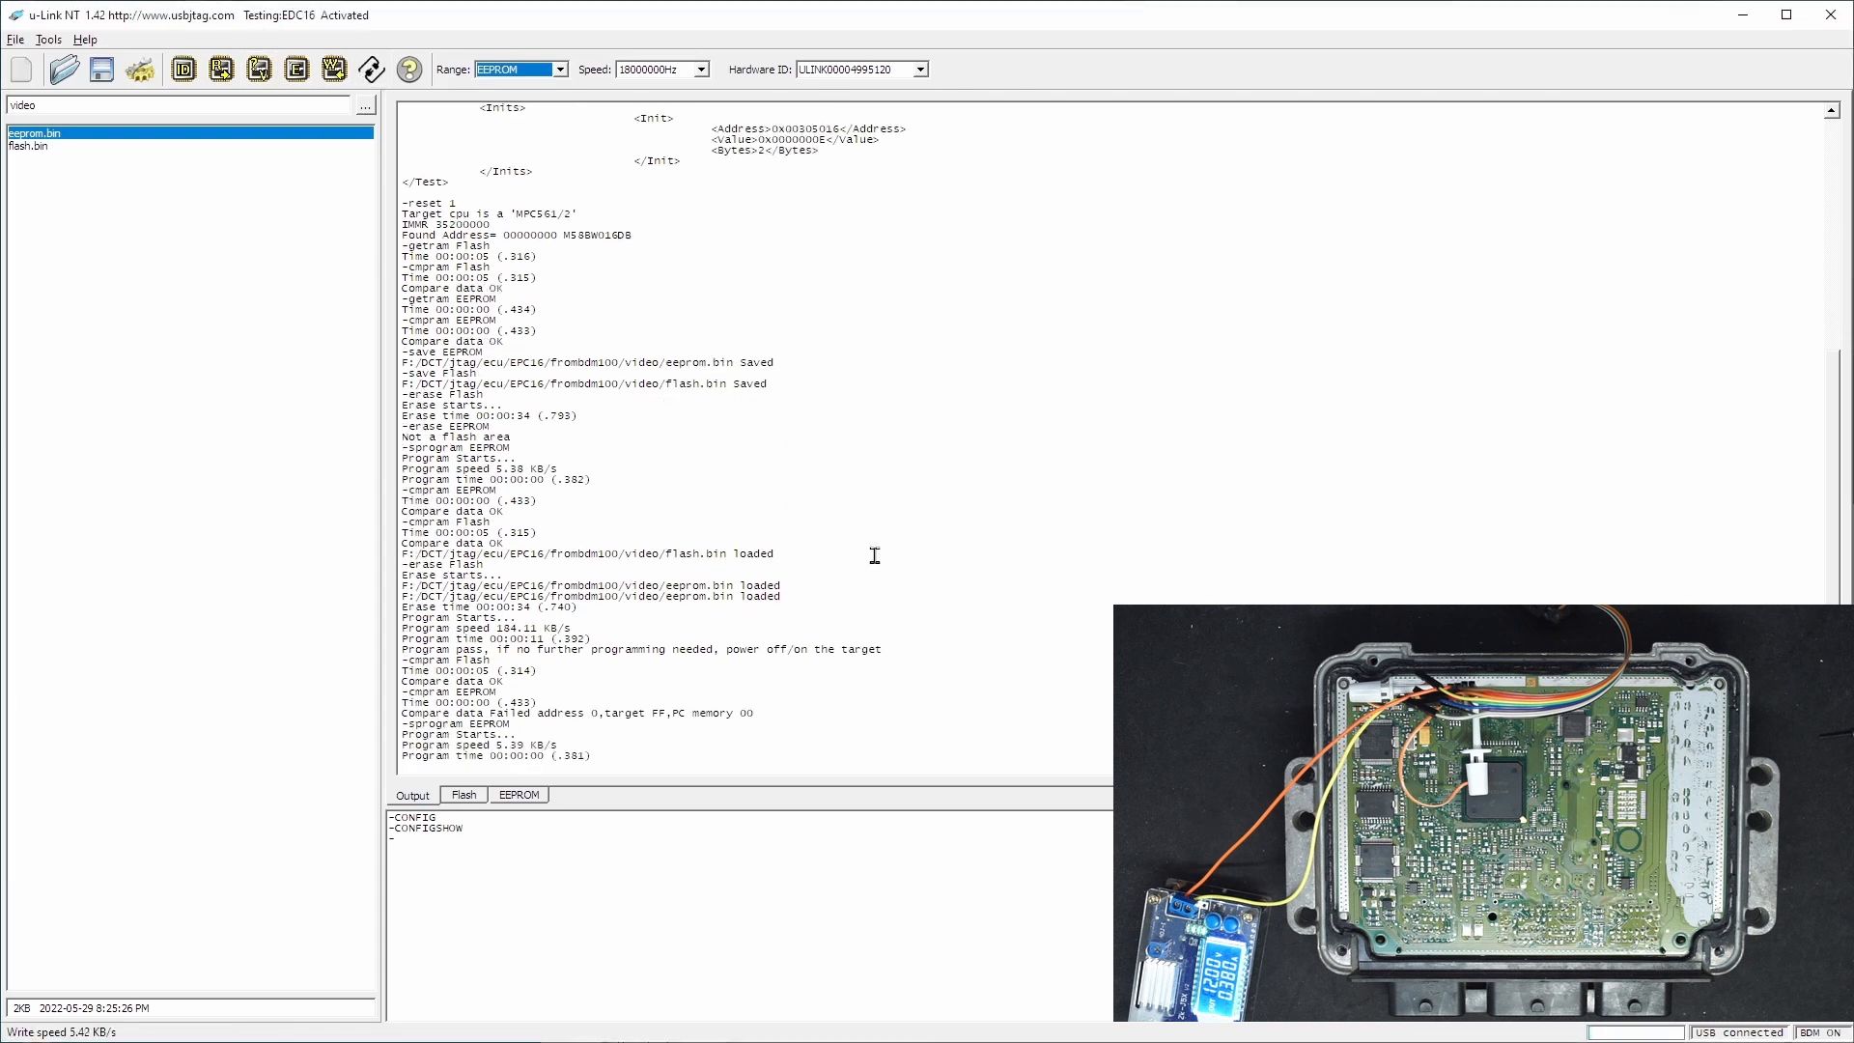
click(259, 83)
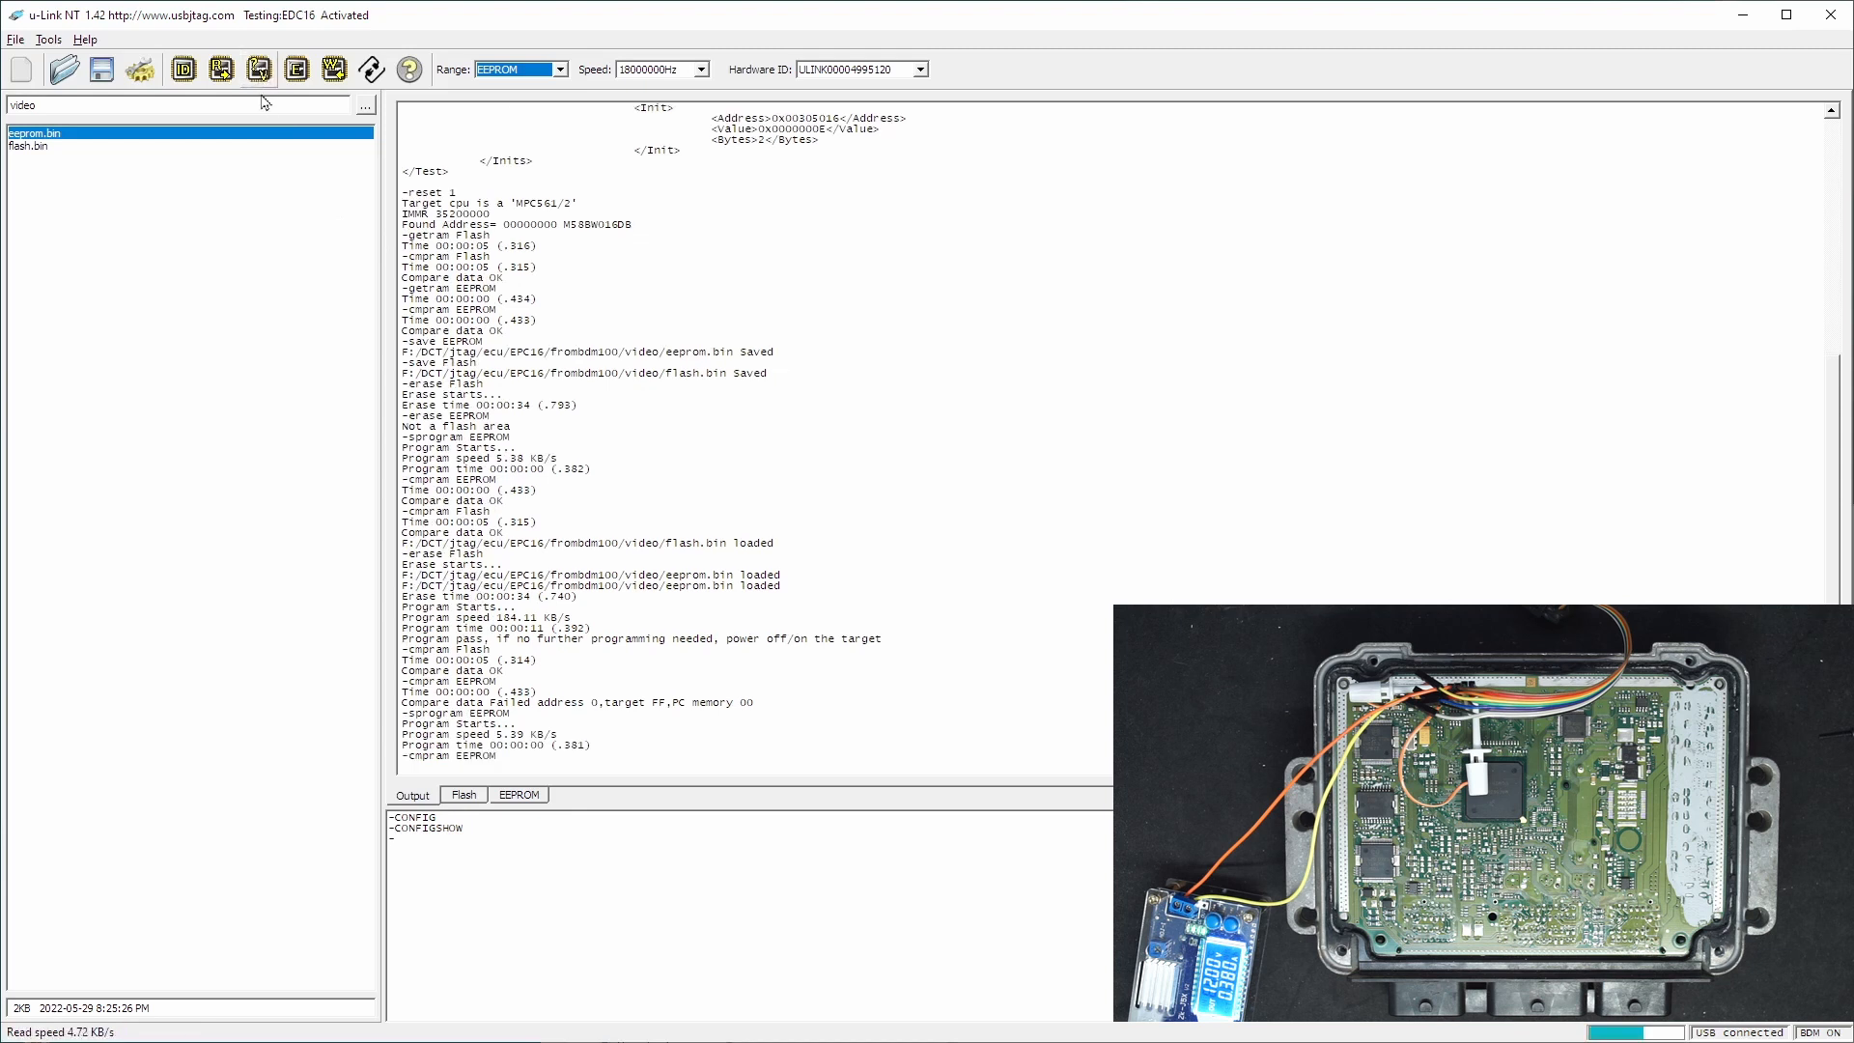
- Review the restored EEPROM and Flash buffers, then return to the output log
click(521, 792)
click(457, 794)
click(403, 801)
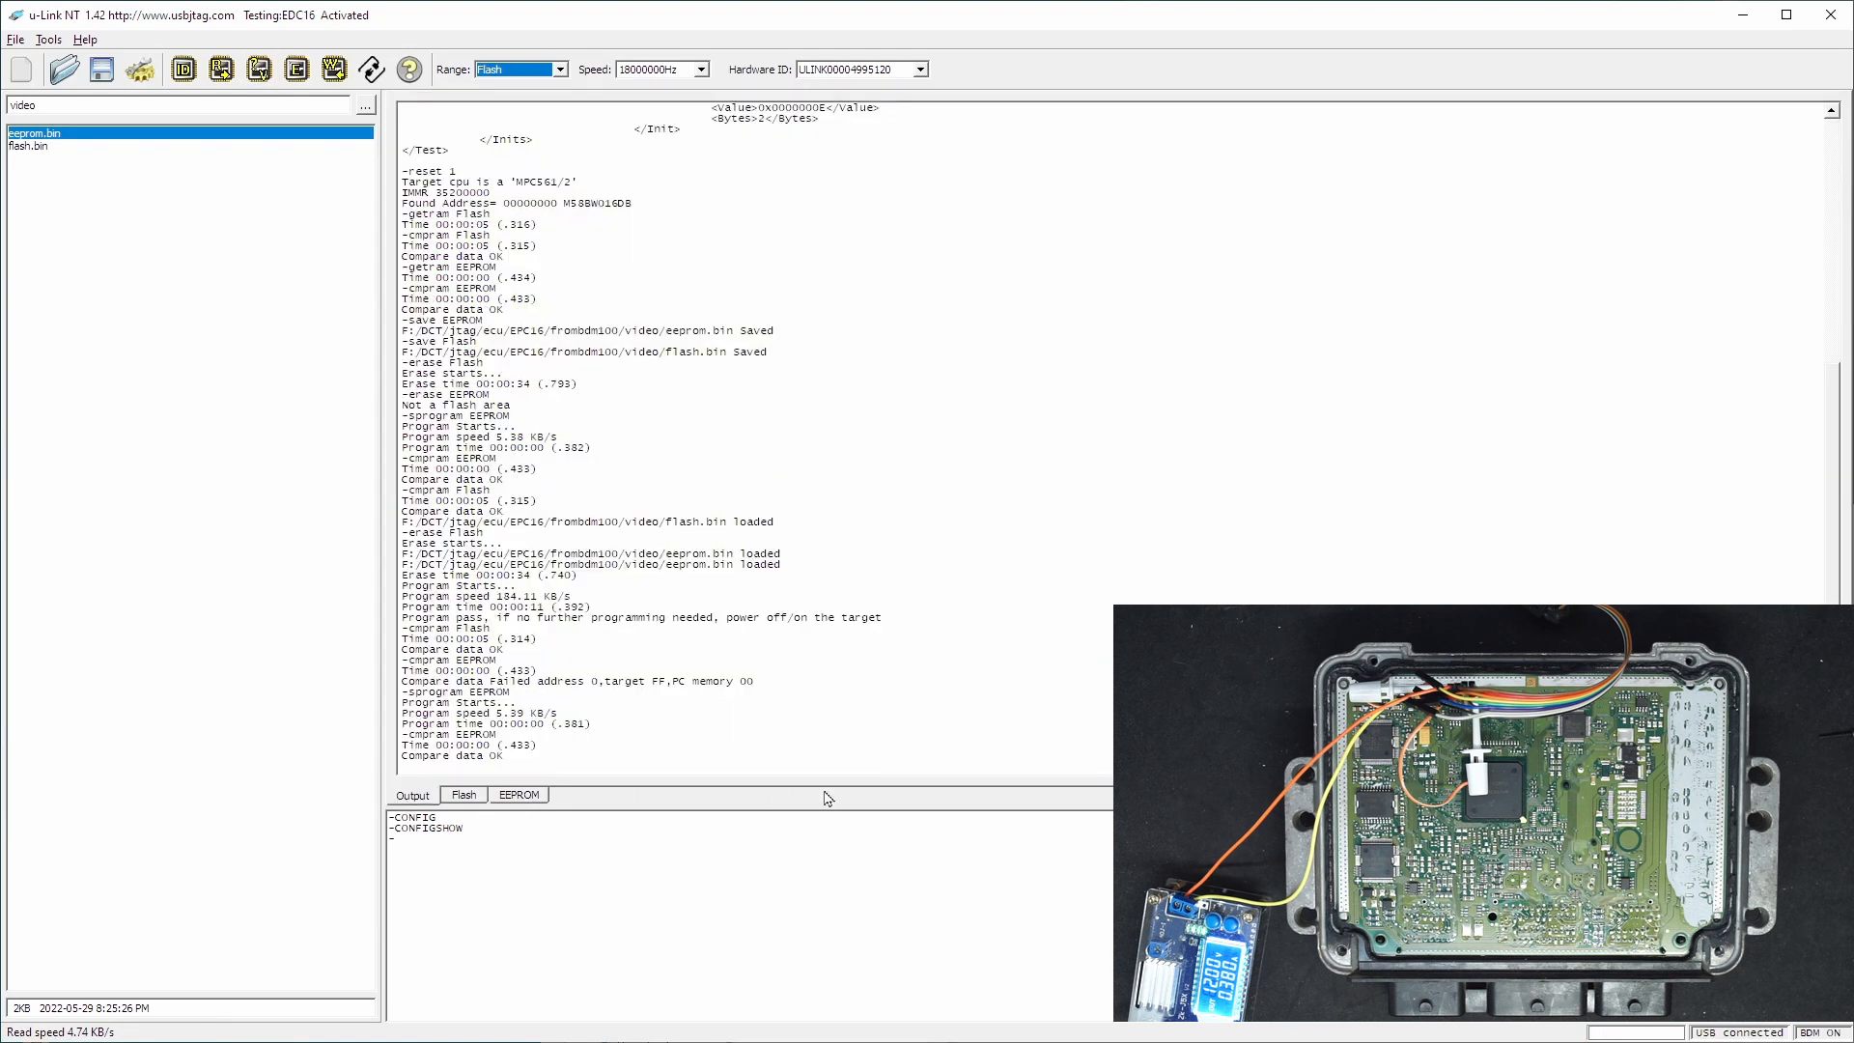